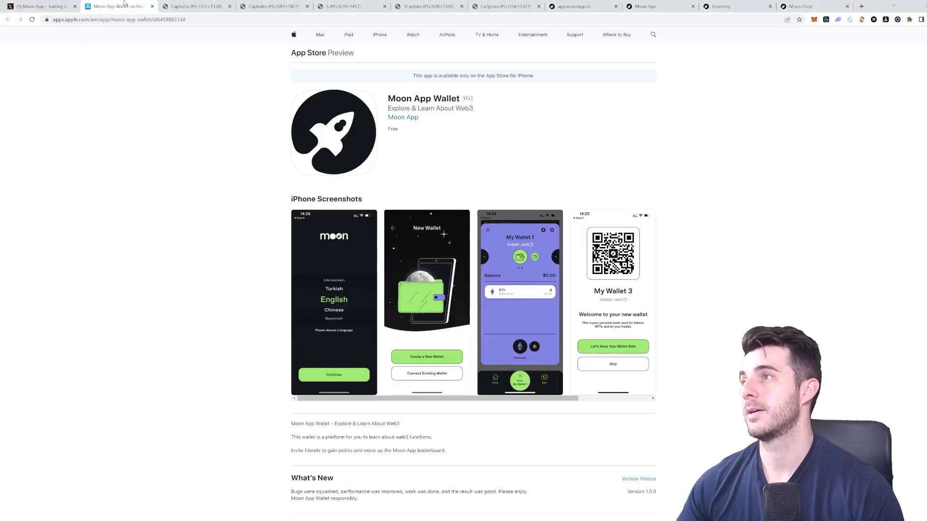
Close the Moon App Wallet App Store listing tab.
key("ctrl+Tab")
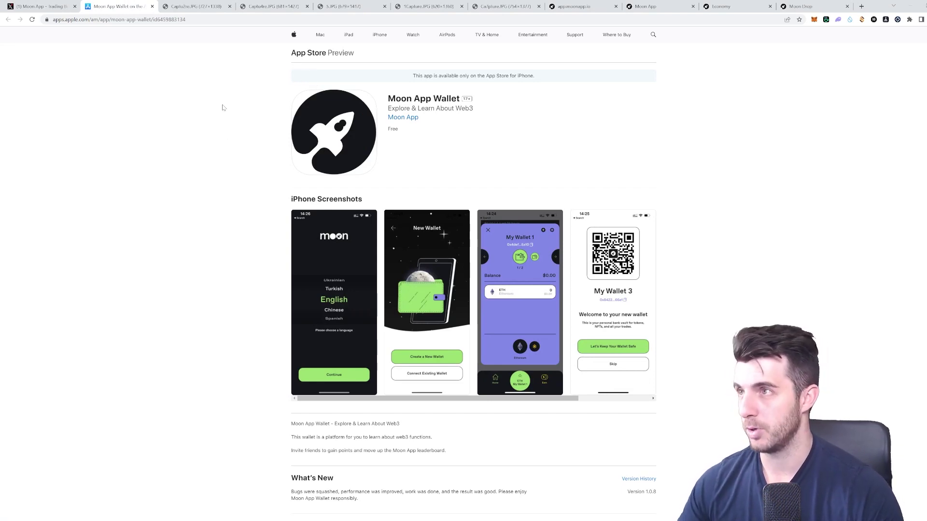
left_click(151, 7)
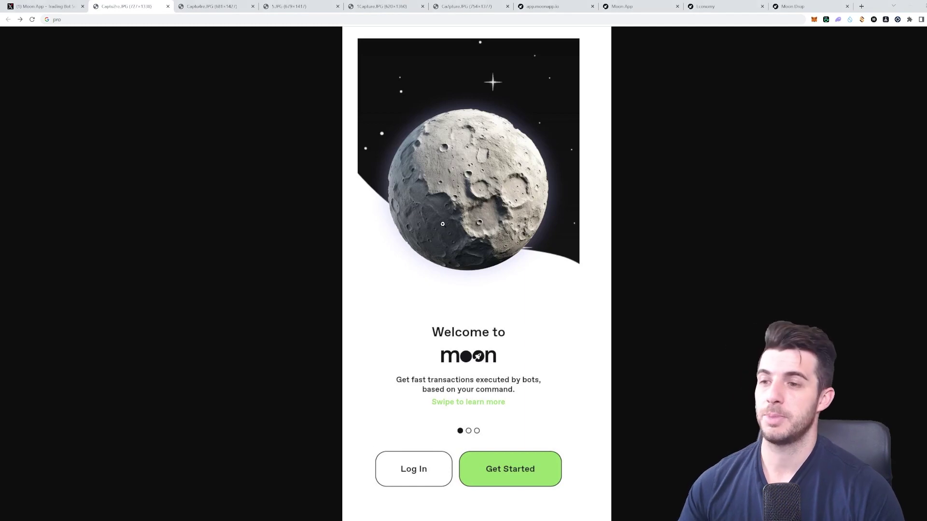
Close the welcome-screen and referral-code screenshot tabs.
middle_click(146, 5)
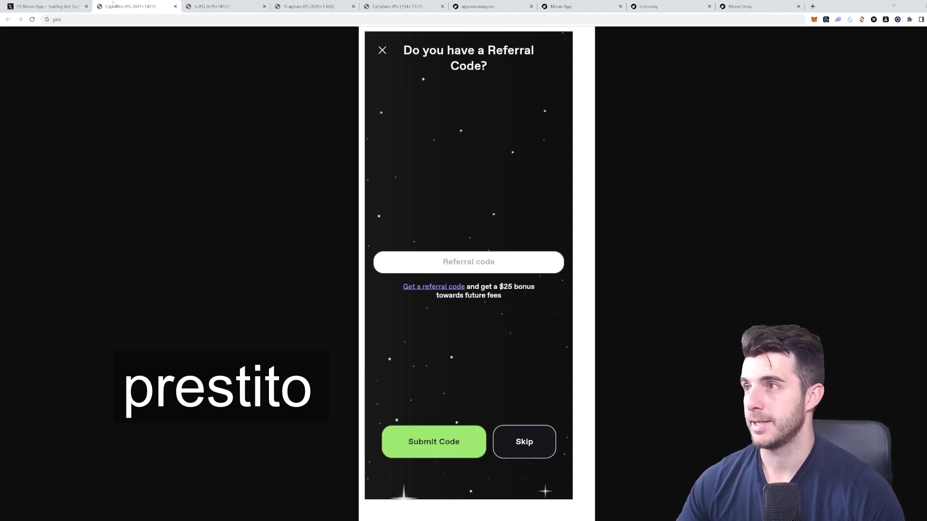
middle_click(143, 4)
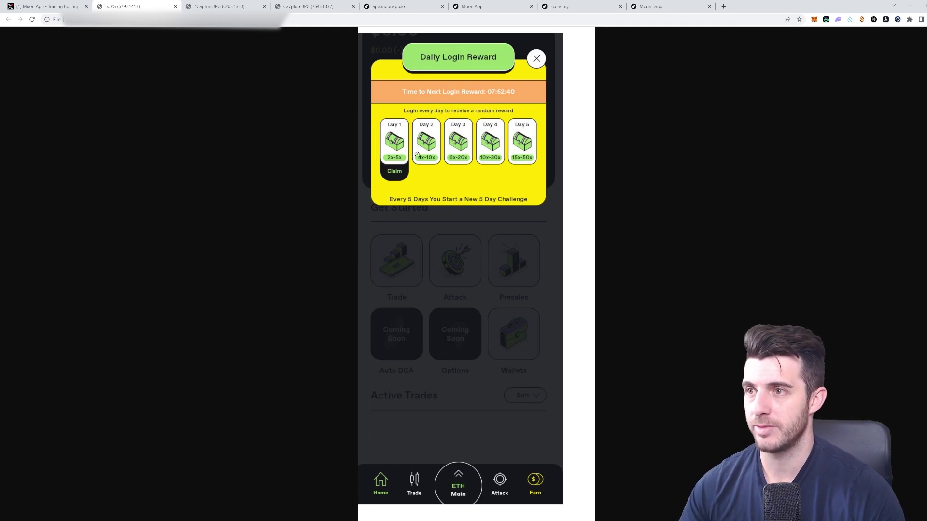
Close both Daily Login Reward screenshot tabs and the Daily Reward screenshot tab.
middle_click(148, 4)
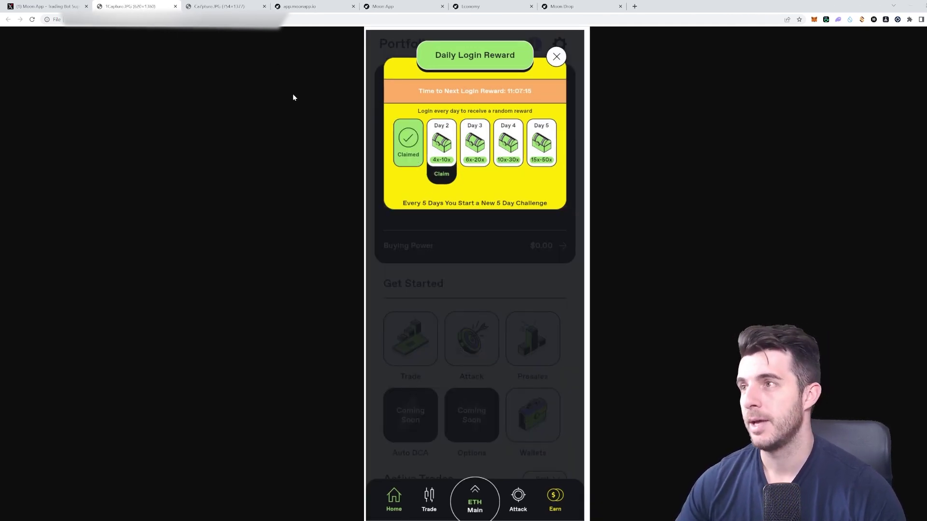
middle_click(155, 4)
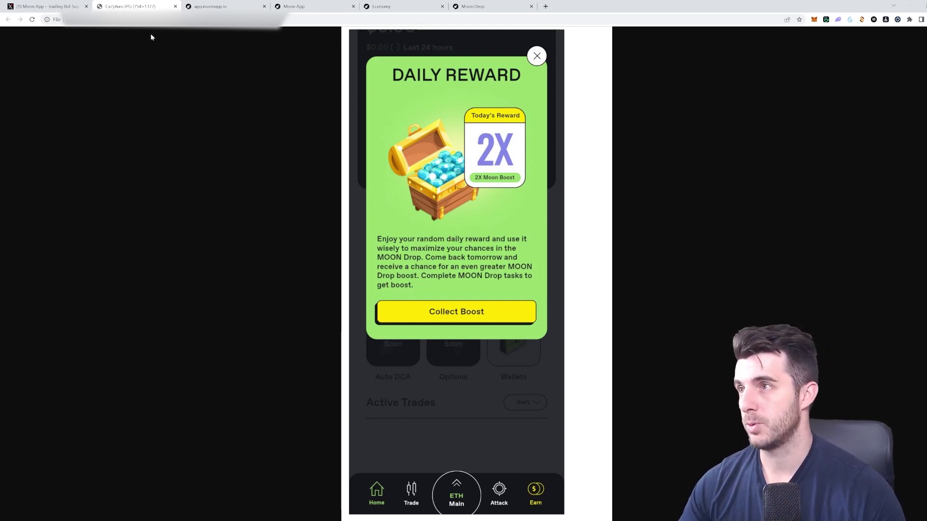
middle_click(133, 4)
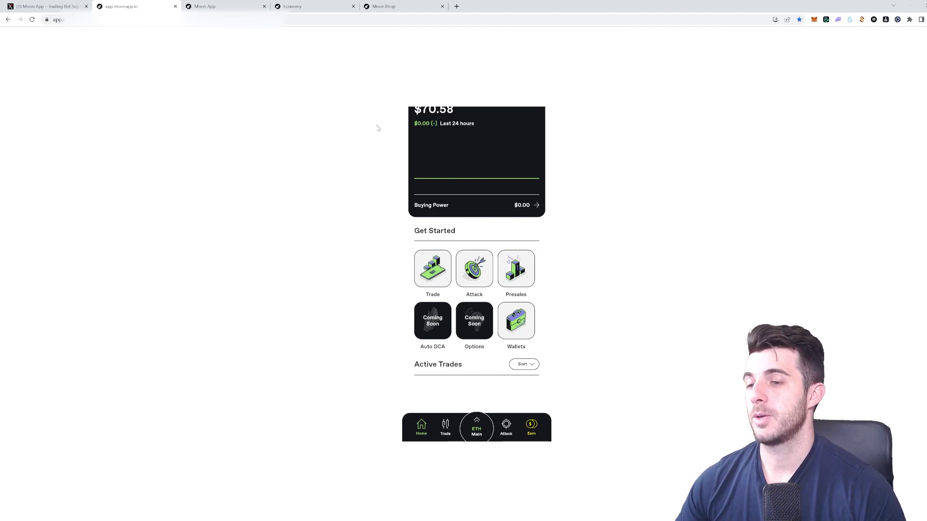
scroll(476, 206, "up", 1)
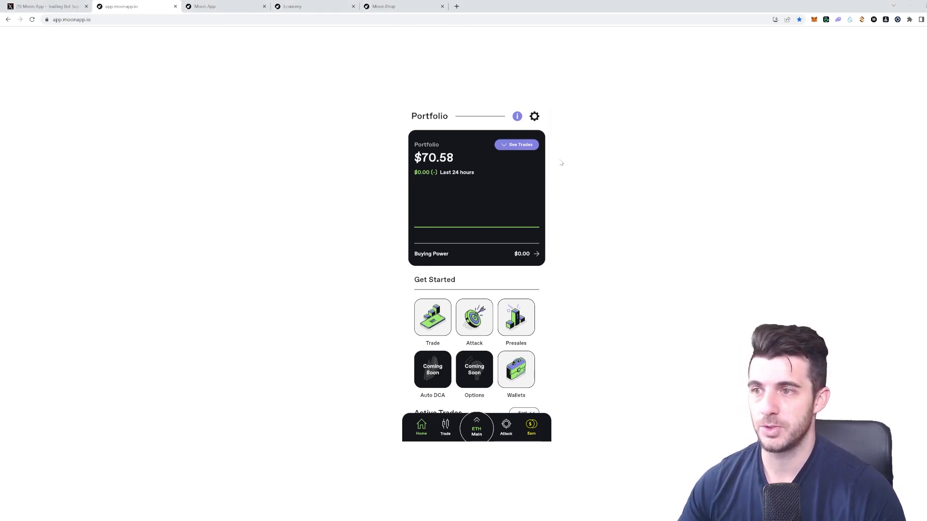
left_click(517, 116)
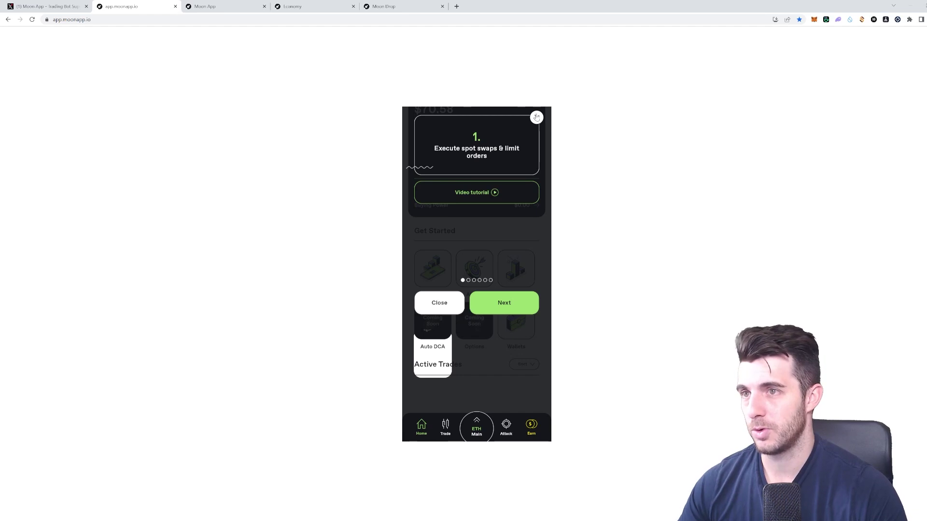
left_click(537, 117)
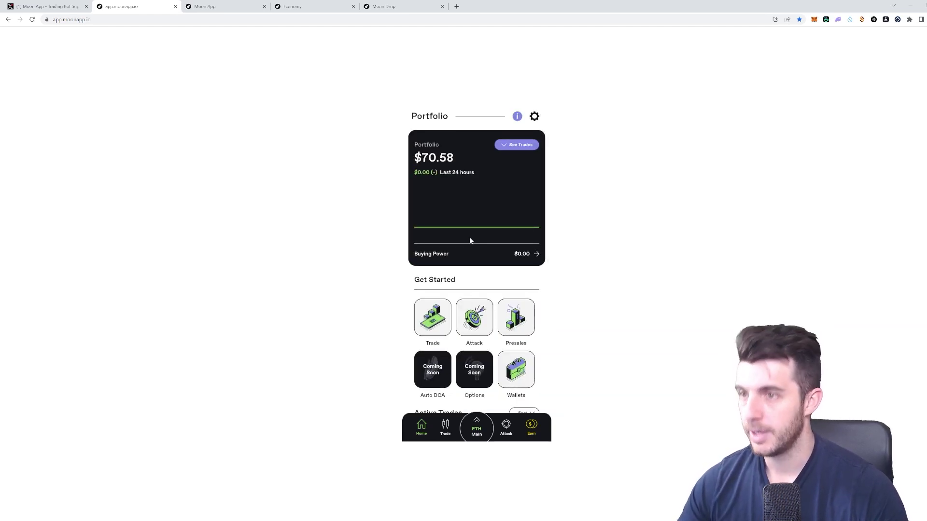
scroll(469, 244, "down", 1)
scroll(467, 224, "down", 1)
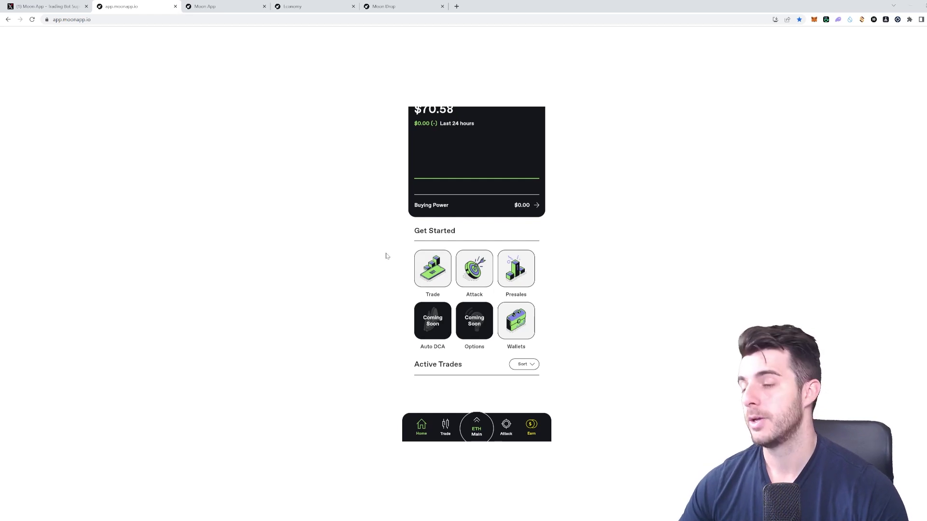
scroll(400, 271, "up", 1)
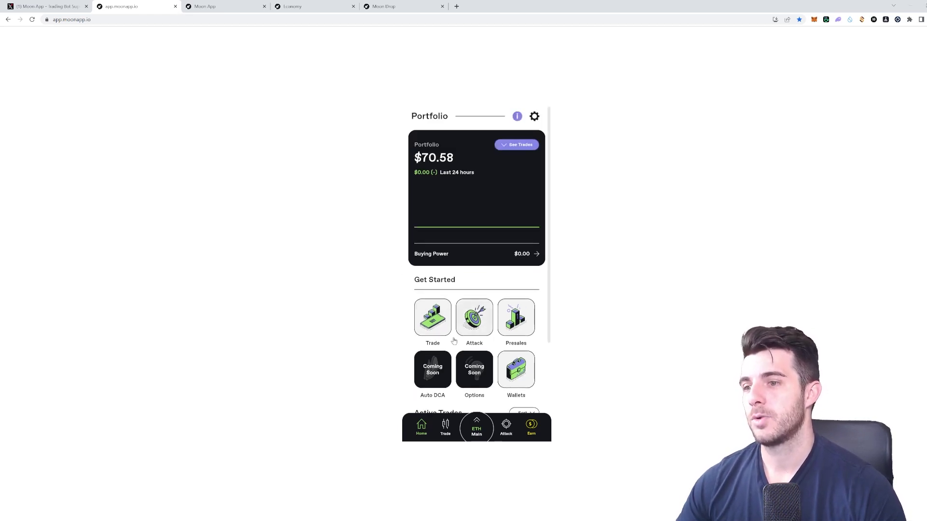
On the Trade page, browse the Market token list, toggle 24h/7d change, then return to the swap form.
left_click(445, 427)
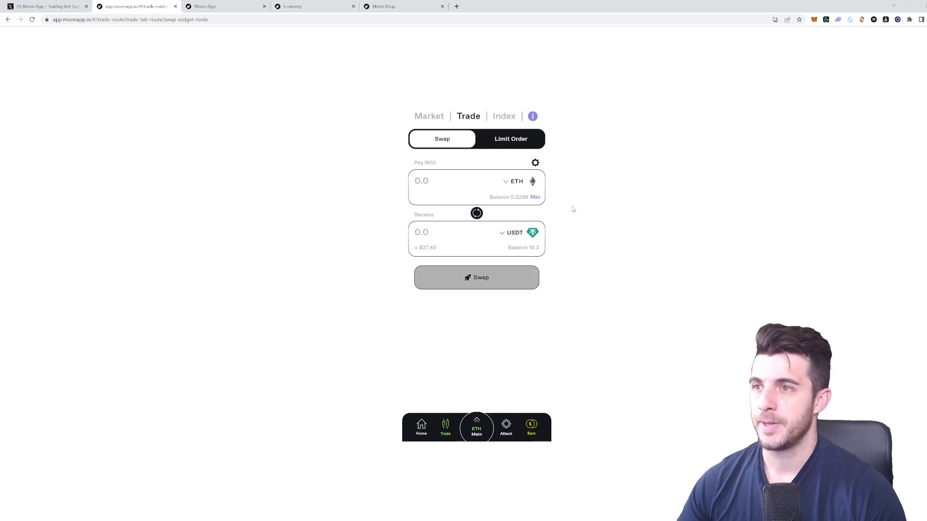
left_click(429, 119)
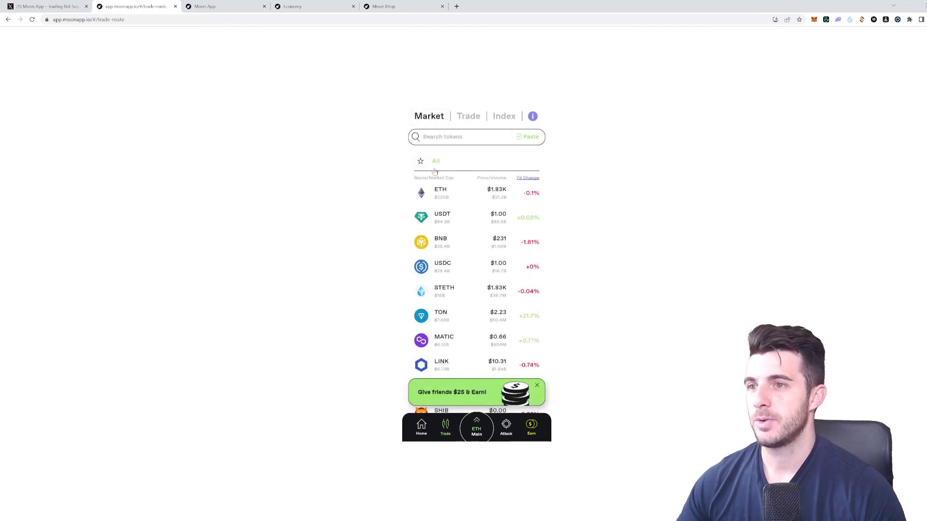
scroll(452, 206, "down", 5)
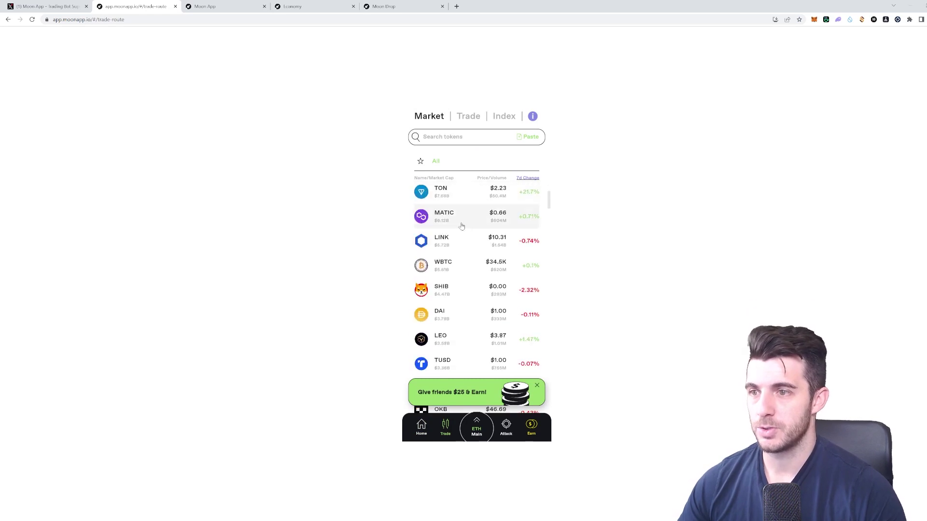
left_click_drag(549, 209, 543, 189)
left_click(534, 179)
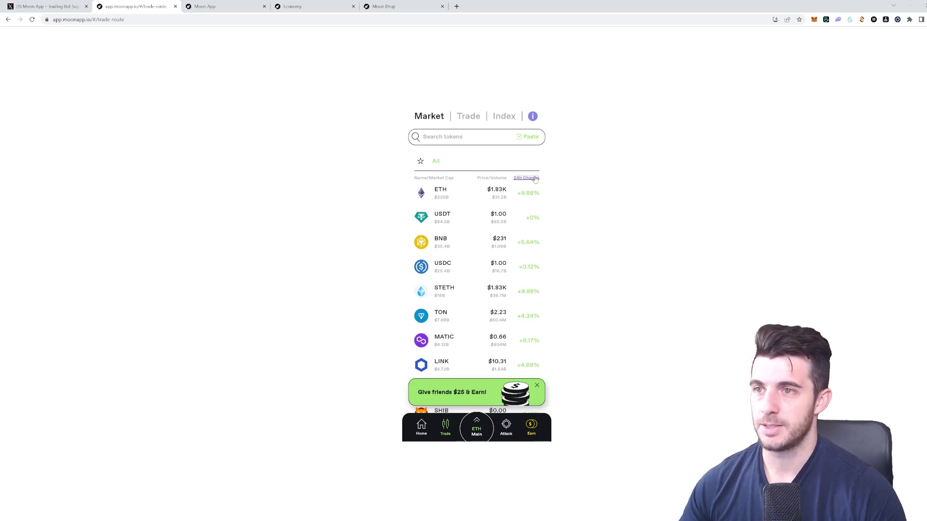
left_click(536, 179)
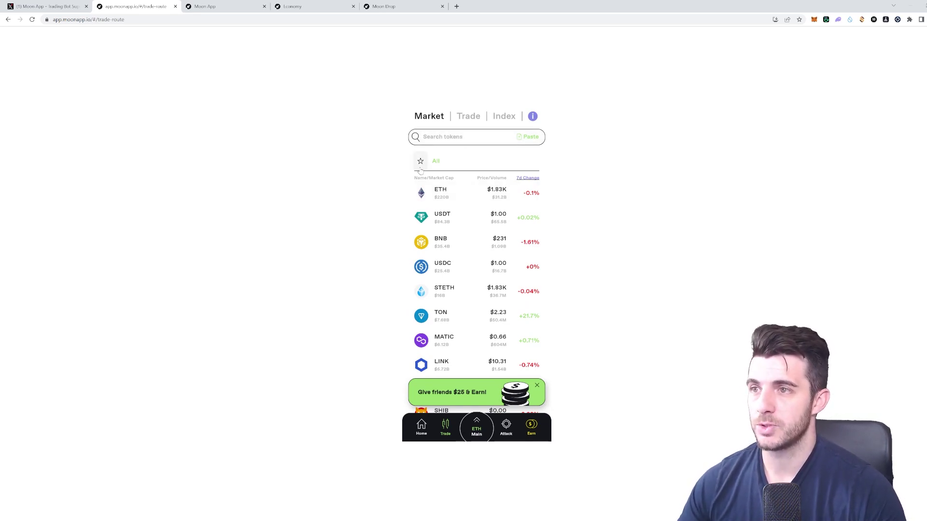
left_click(467, 123)
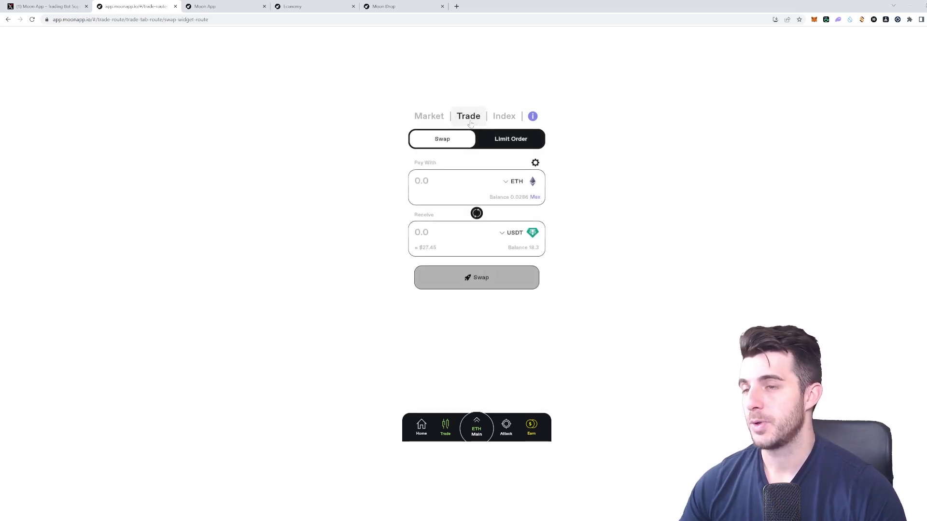
Enter 0.01 ETH as the pay amount and switch to a limit order.
left_click(446, 182)
type("0.01")
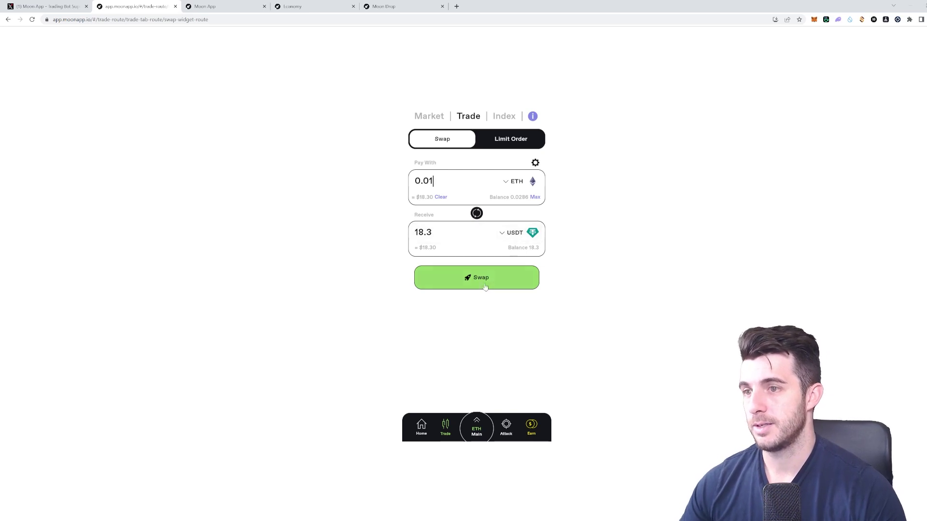
left_click(497, 146)
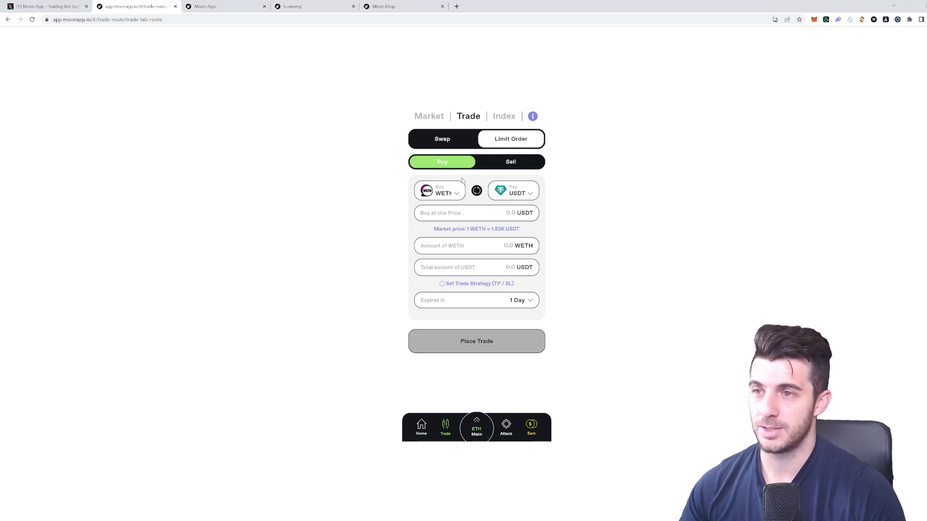
Enter a 1750 USDT buy price and 1 WETH amount, keeping the 1 Day expiry.
left_click(468, 214)
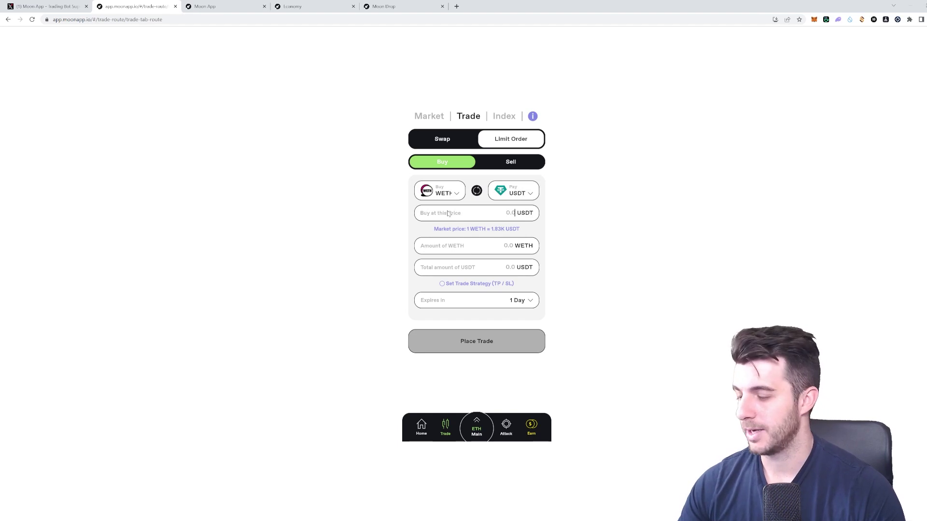
type("175")
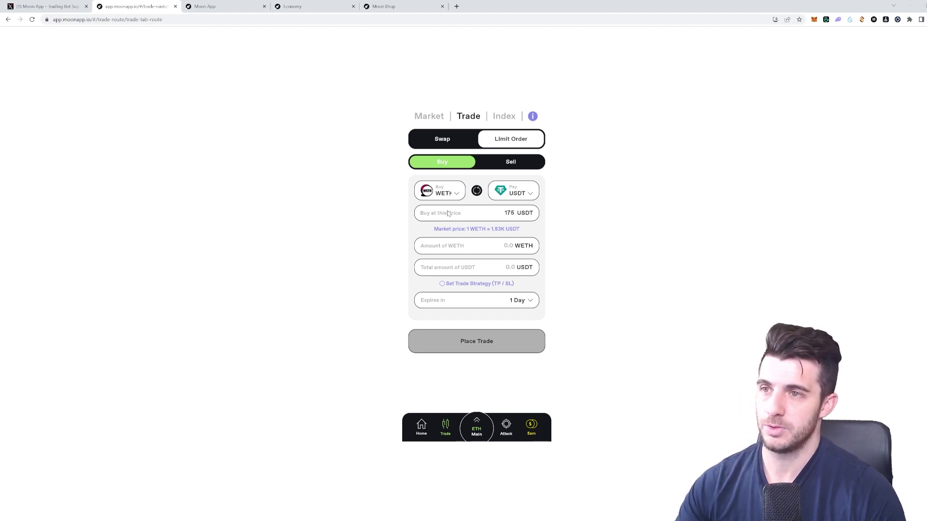
type("0")
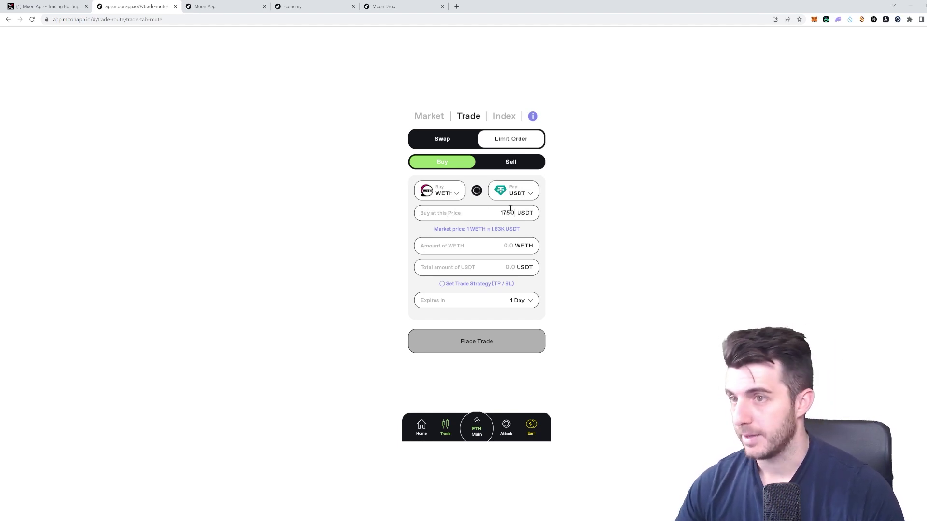
left_click(474, 246)
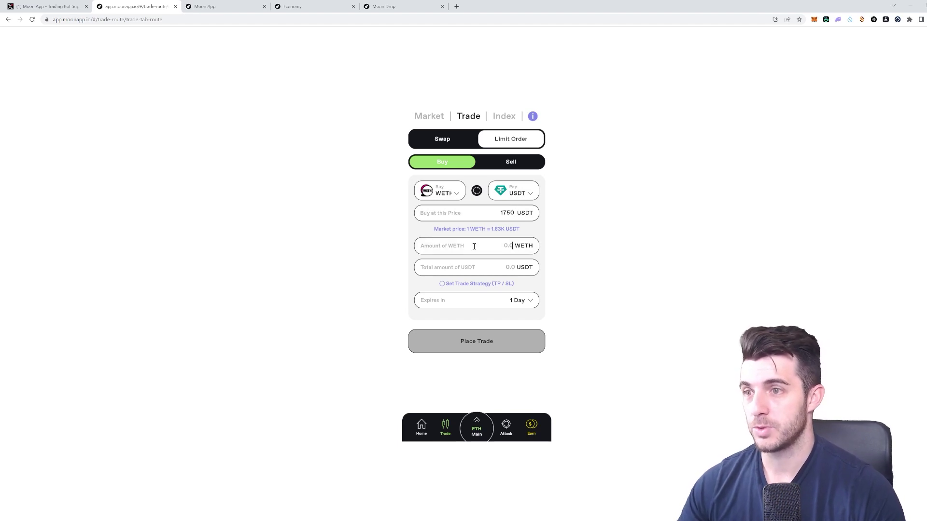
type("1")
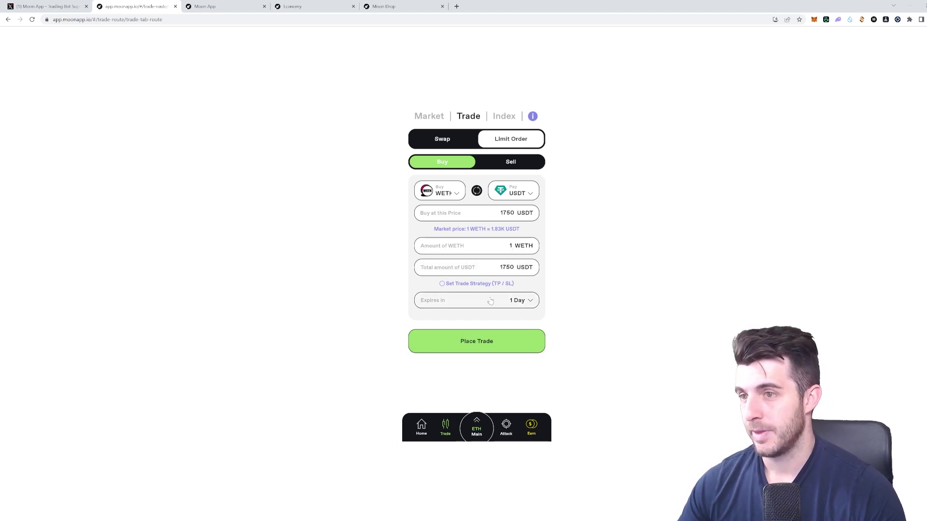
left_click(530, 302)
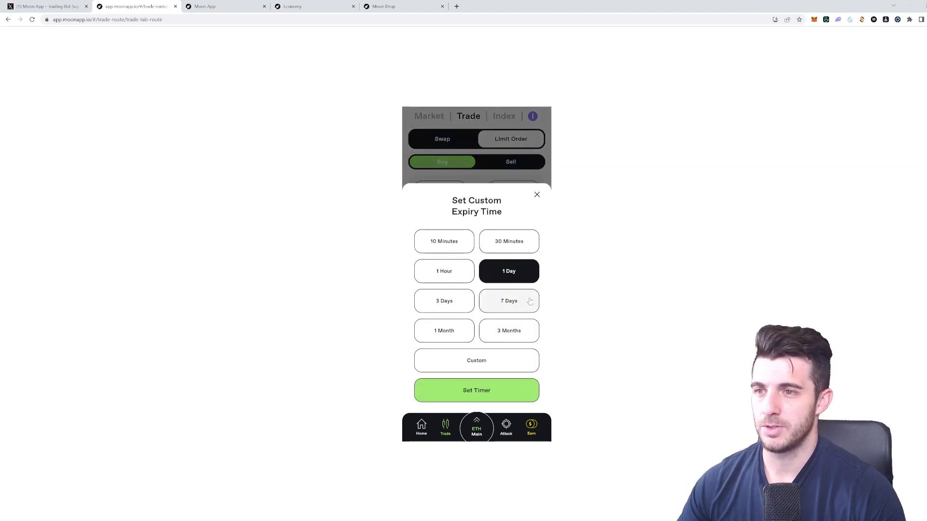
left_click(448, 330)
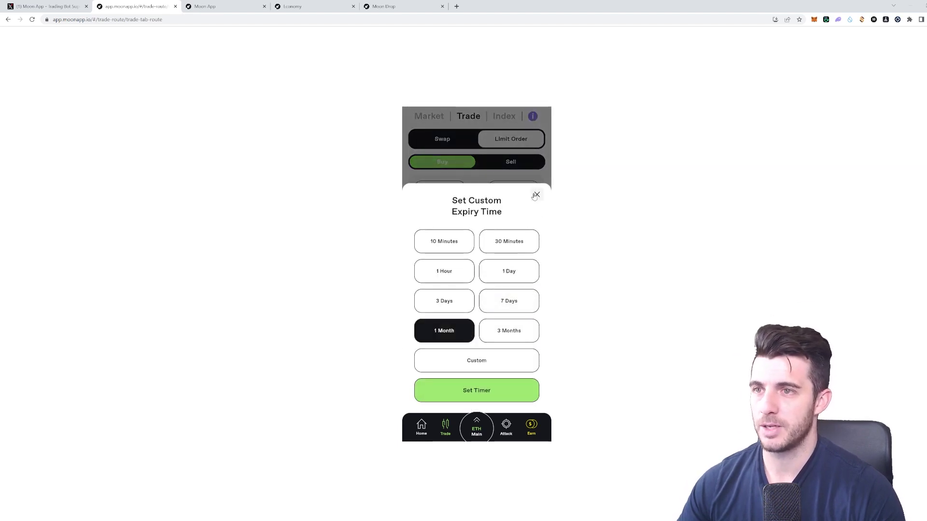
left_click(537, 194)
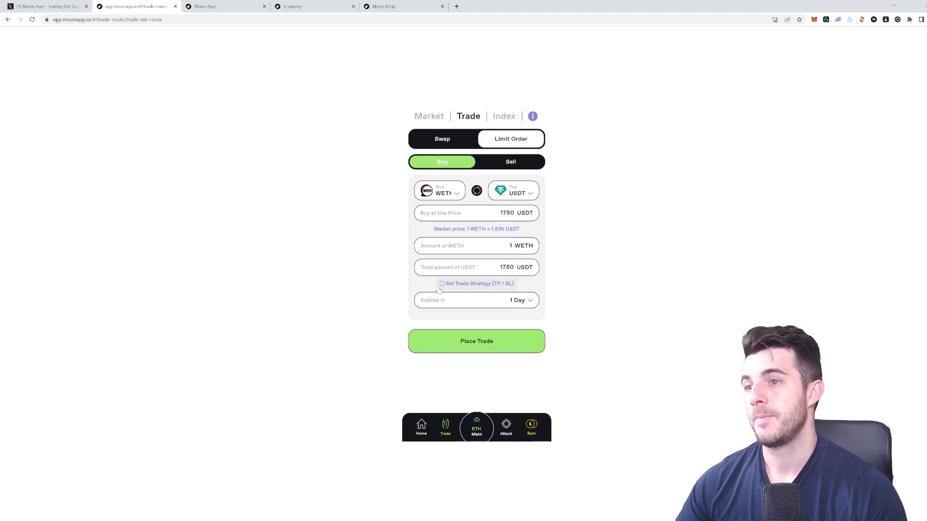
Enable the take-profit/stop-loss trade strategy and toggle the order to Sell and back to Buy.
left_click(482, 284)
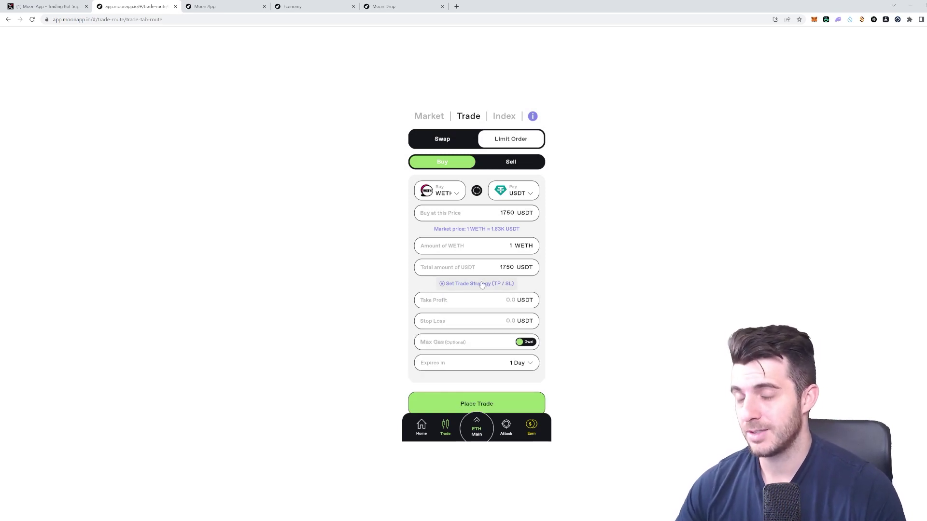
scroll(464, 232, "down", 1)
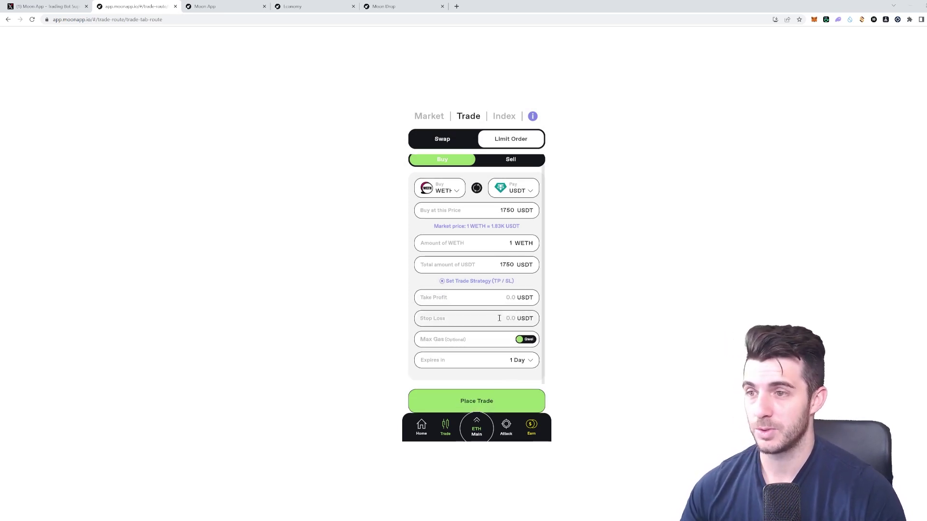
left_click(478, 161)
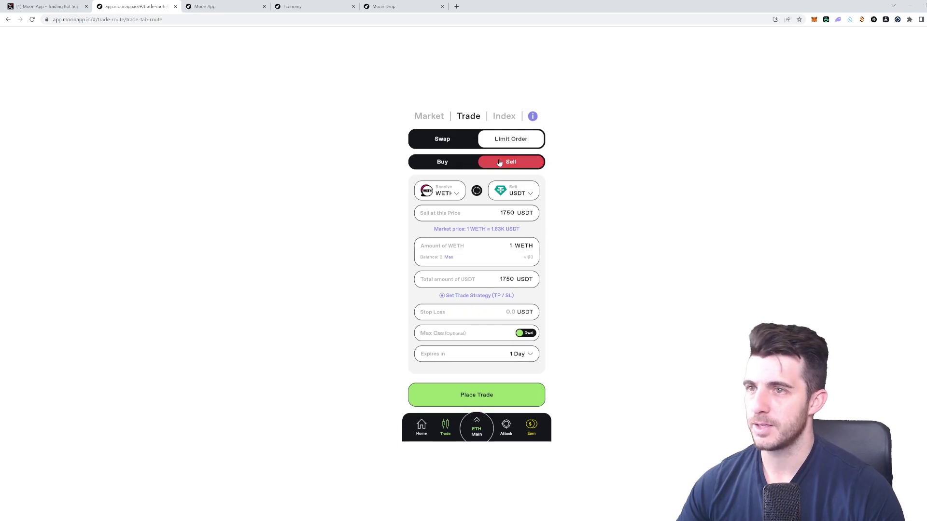
left_click(461, 162)
Return to the swap form, then step through and dismiss the spot-trading tutorial.
left_click(443, 141)
left_click(499, 117)
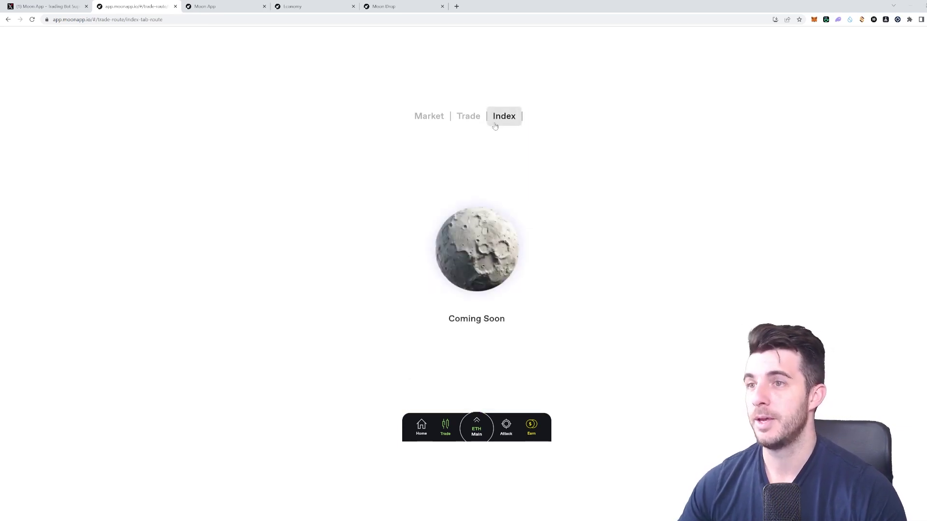
left_click(476, 117)
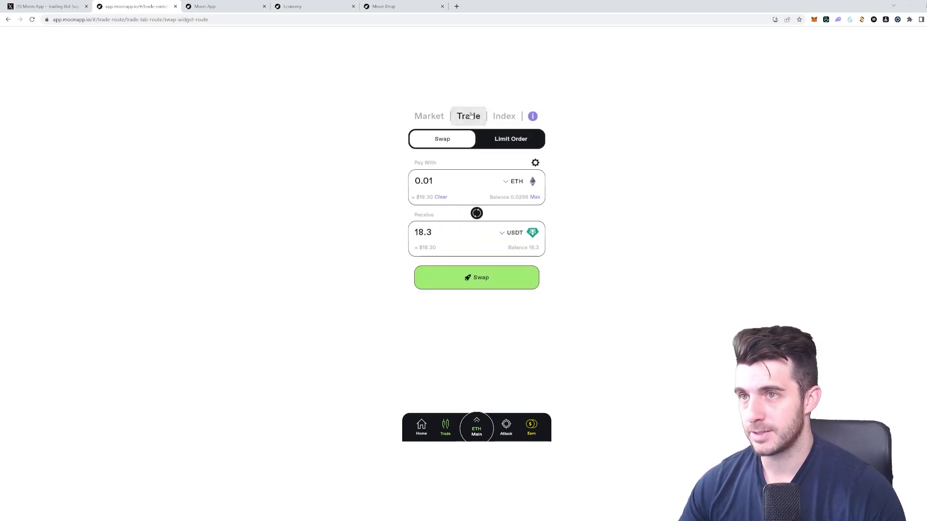
left_click(534, 117)
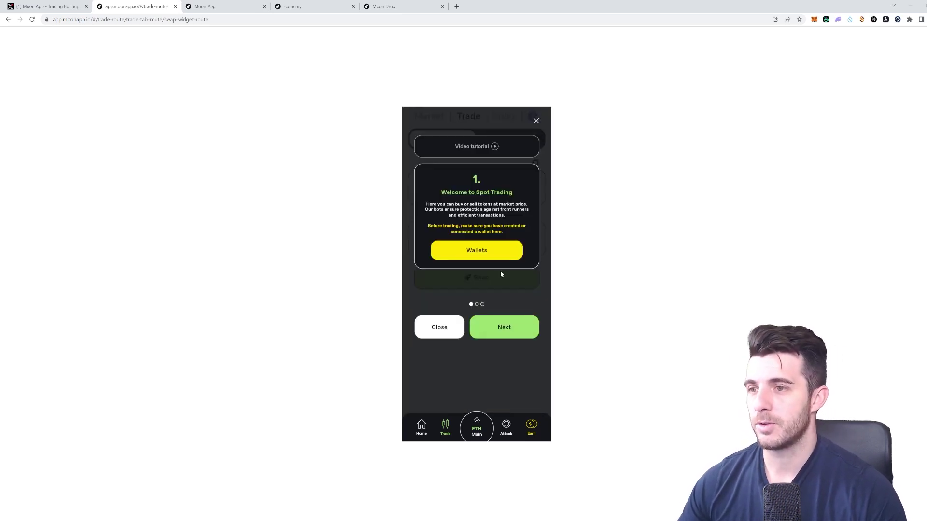
left_click(499, 325)
left_click(536, 122)
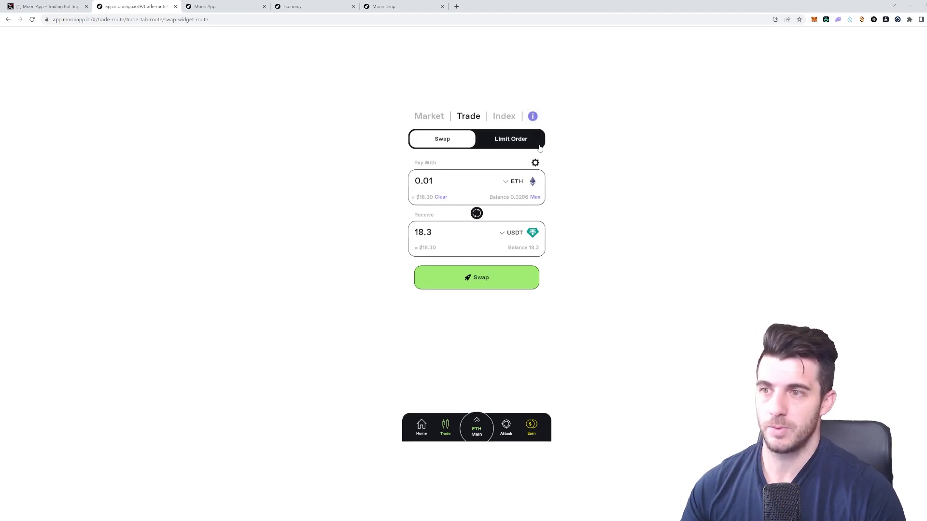
Inspect the Main wallet, switching between BNB Chain and Ethereum and checking swap history.
left_click(474, 427)
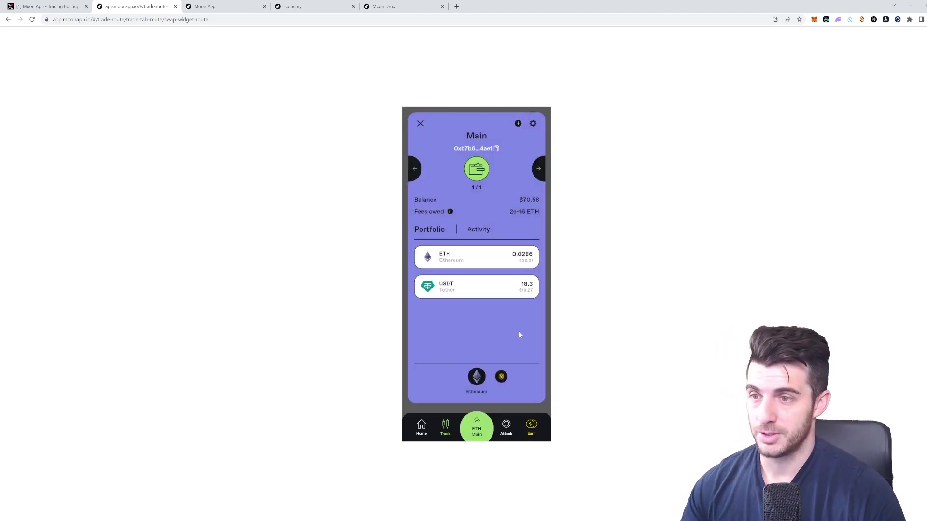
left_click(502, 379)
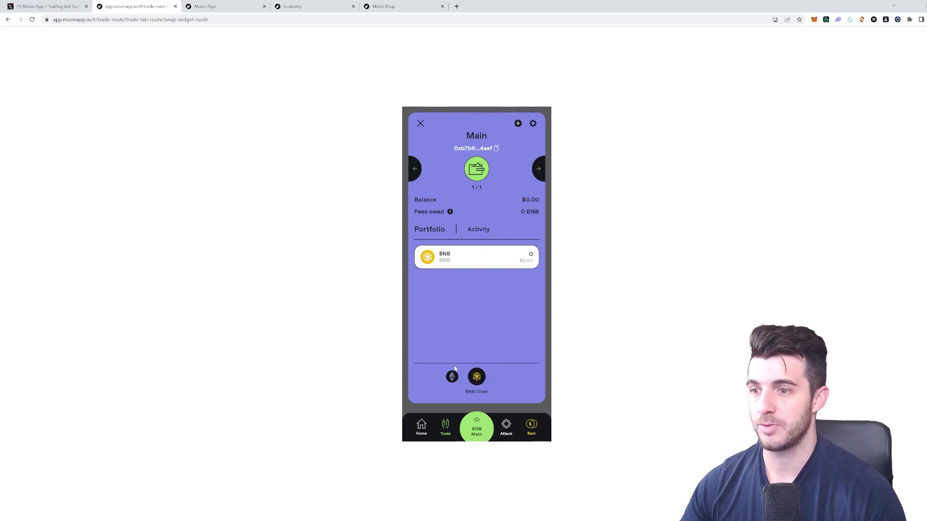
left_click(453, 380)
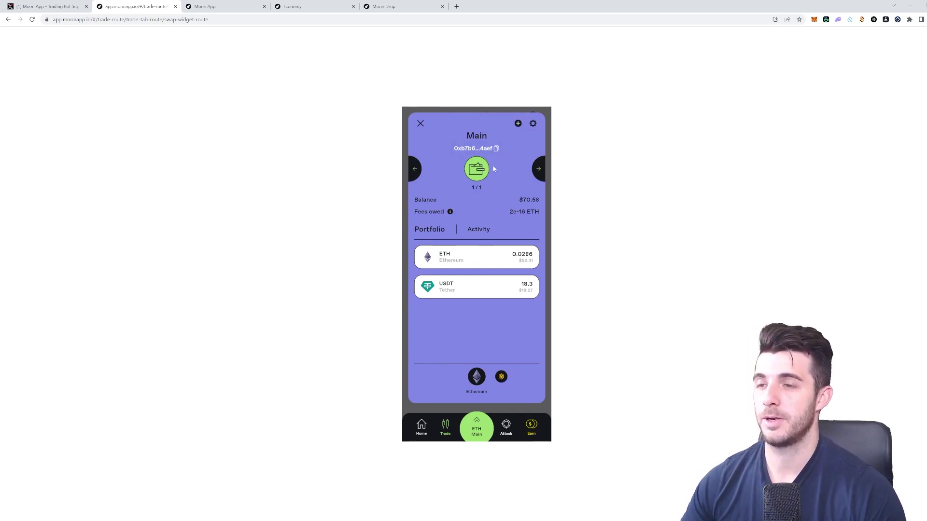
left_click(477, 231)
left_click(431, 233)
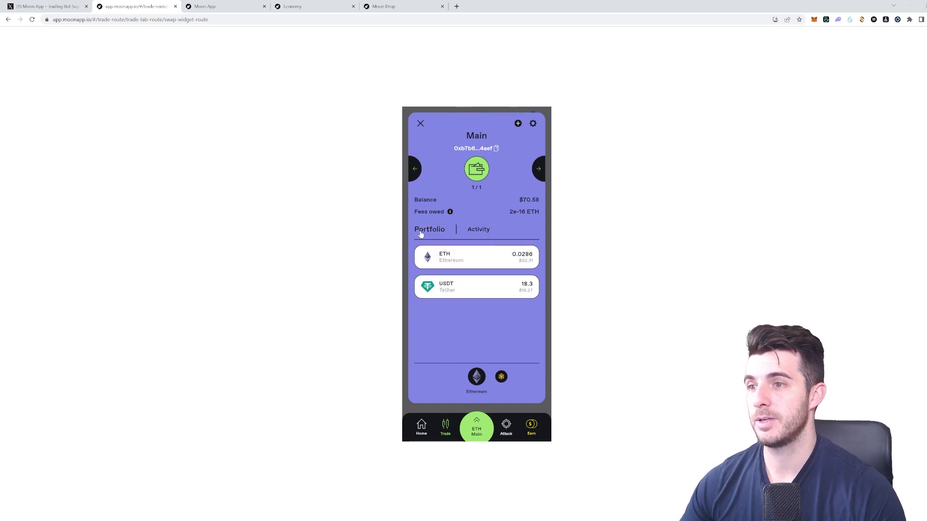
Back out of adding a wallet, dismiss the wallet overview, and go to Attack Trade.
left_click(518, 124)
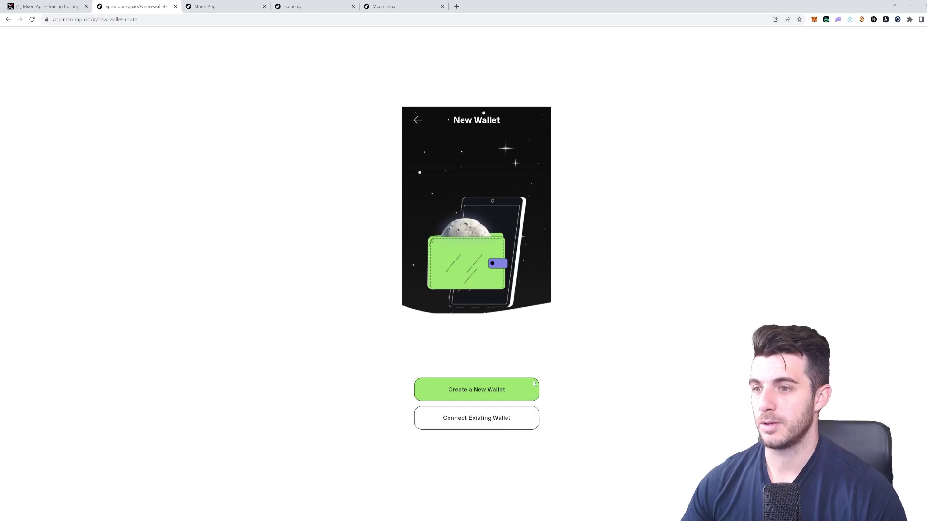
left_click(418, 120)
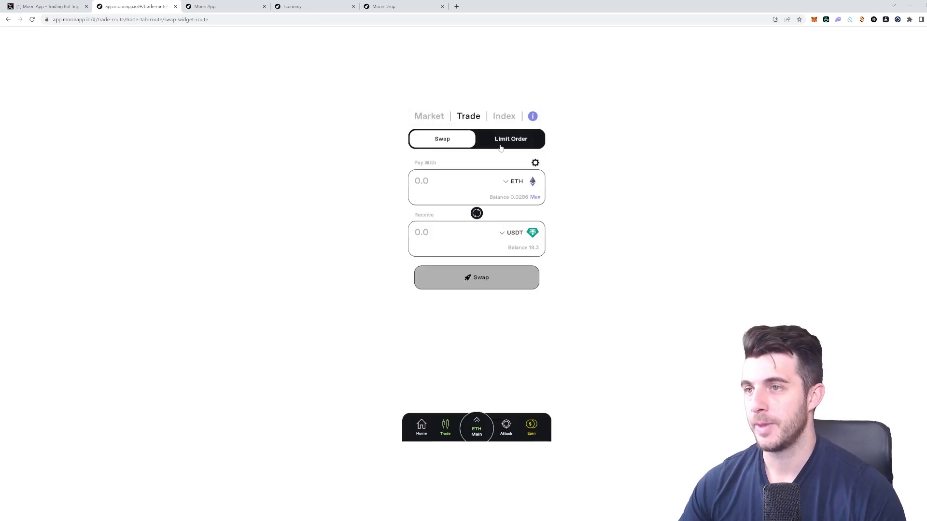
left_click(477, 419)
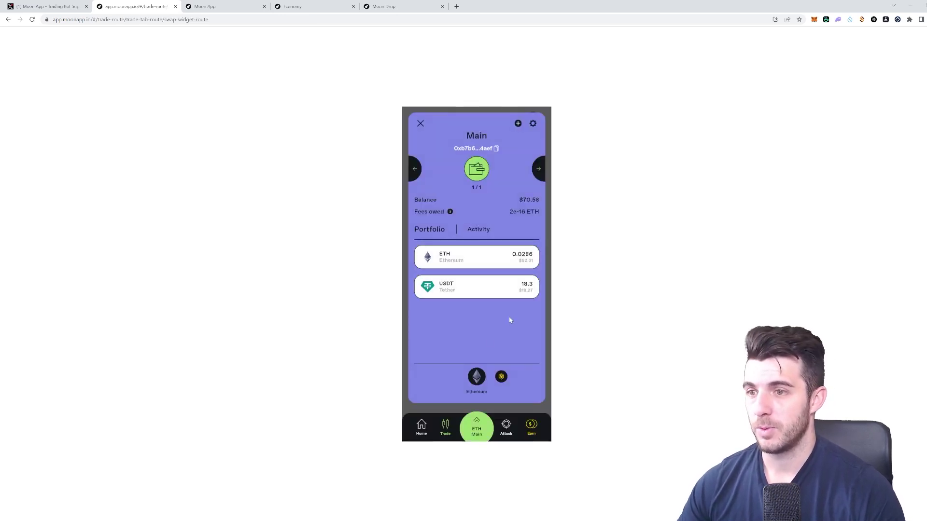
left_click(515, 428)
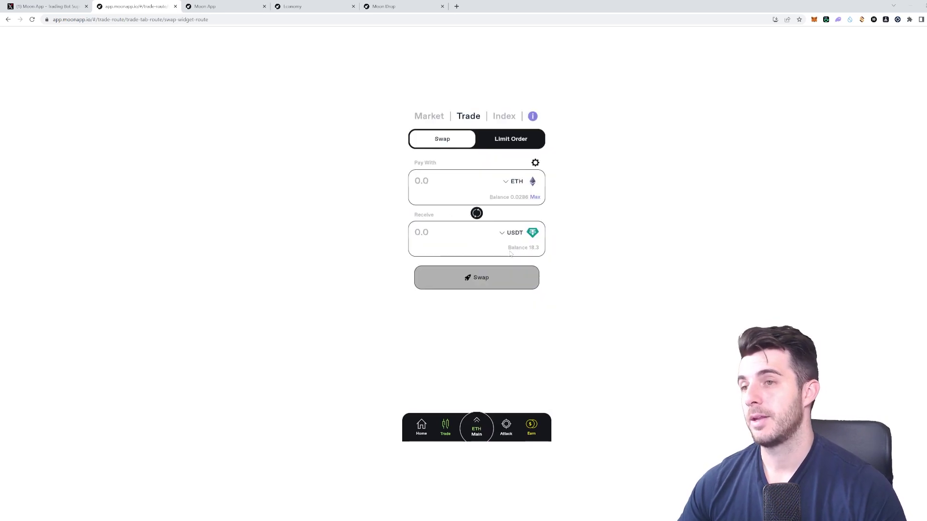
left_click(507, 429)
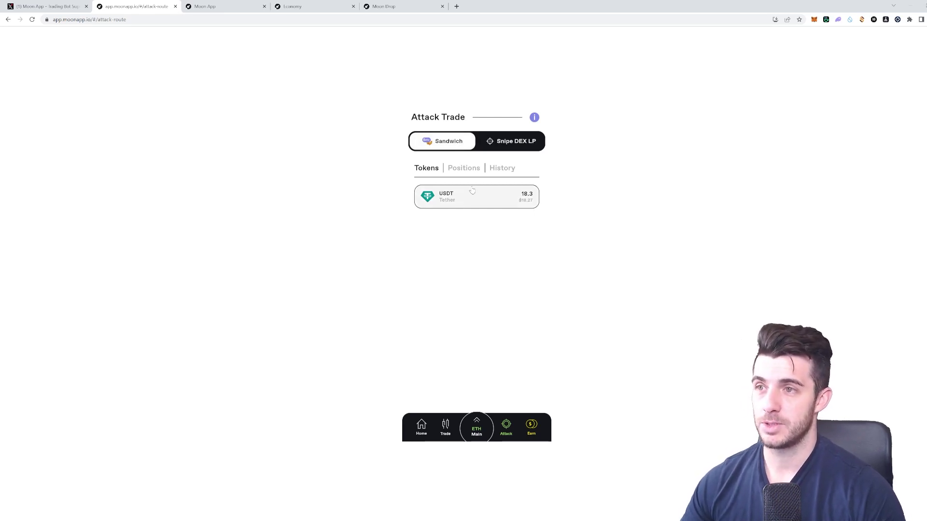
left_click(469, 169)
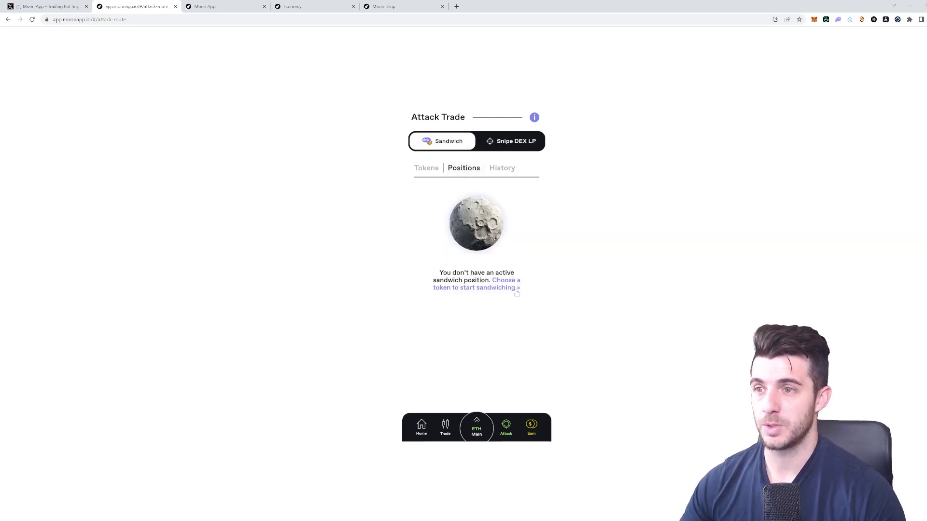
left_click(501, 168)
left_click(426, 168)
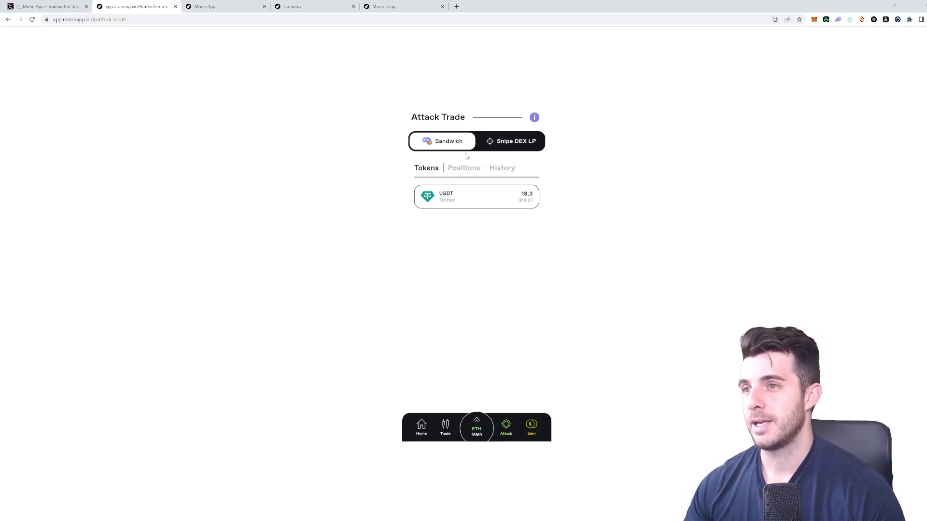
left_click(535, 117)
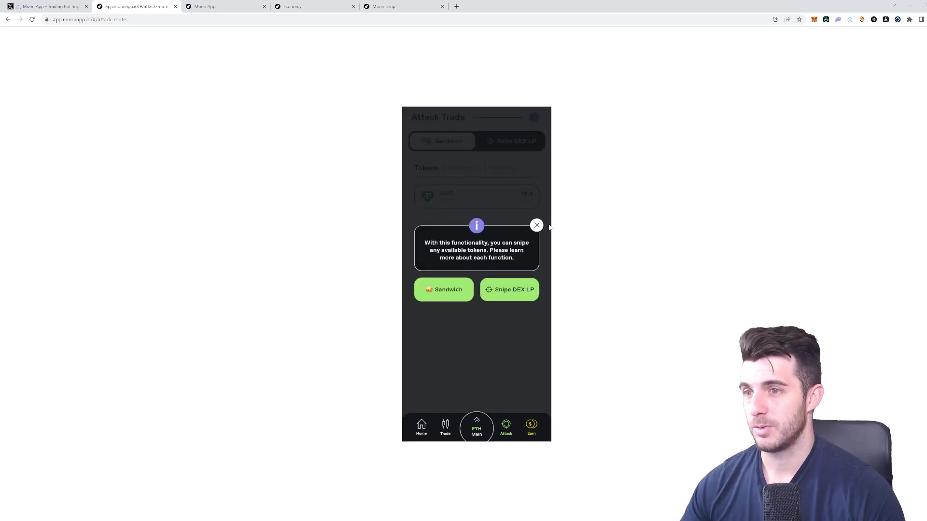
left_click(454, 288)
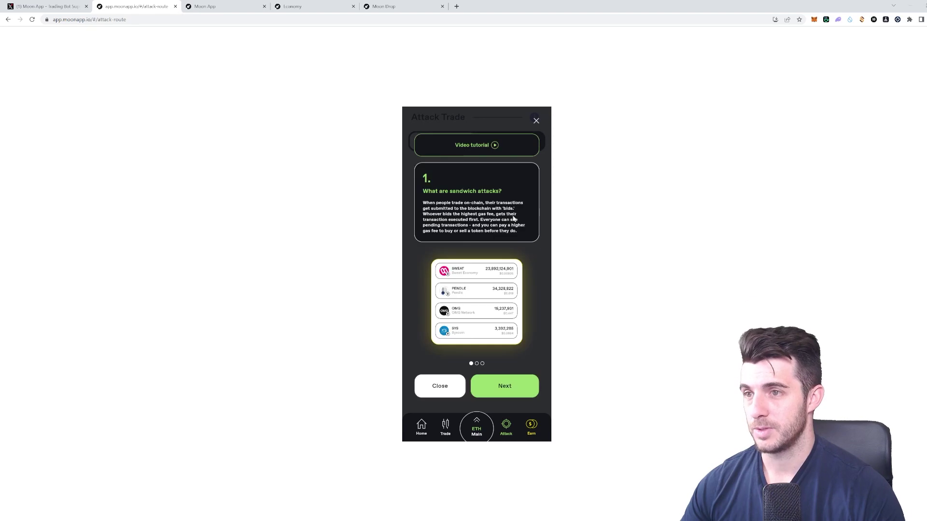
left_click(536, 121)
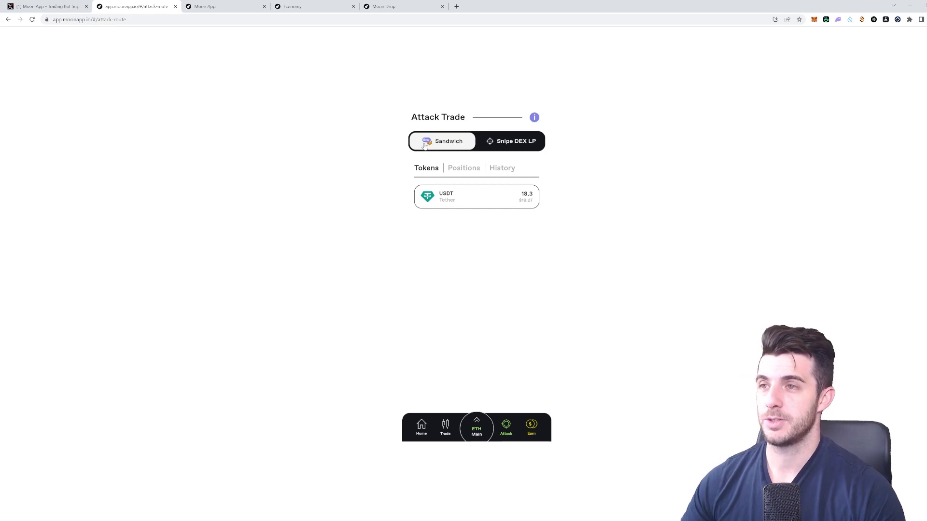
left_click(514, 145)
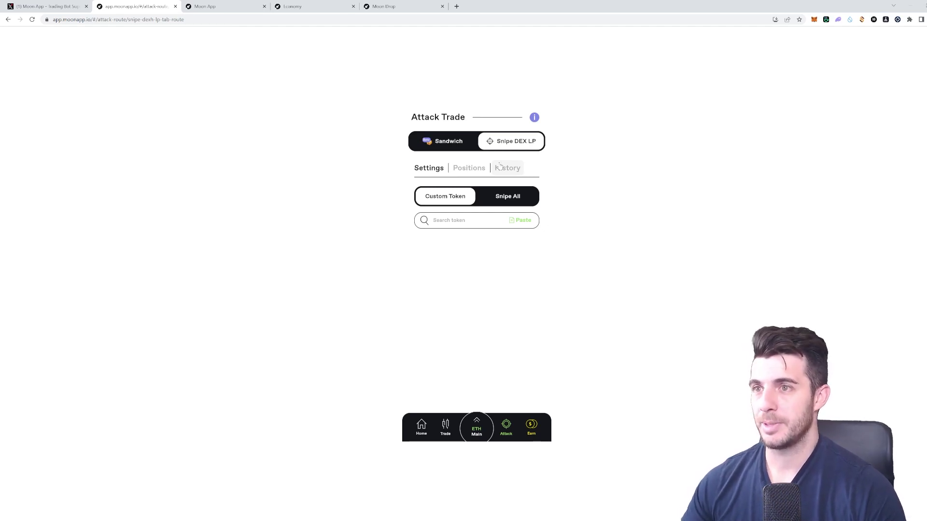
left_click(502, 201)
scroll(468, 227, "down", 1)
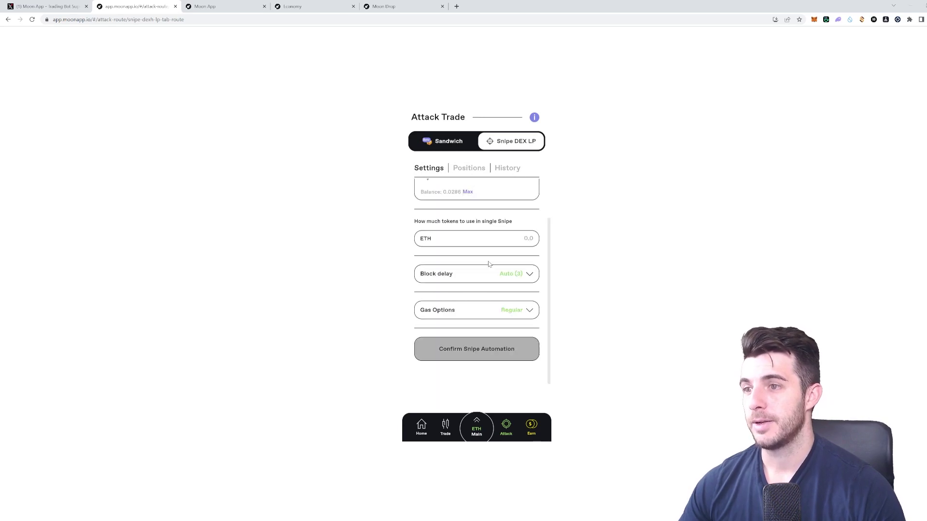
left_click(468, 168)
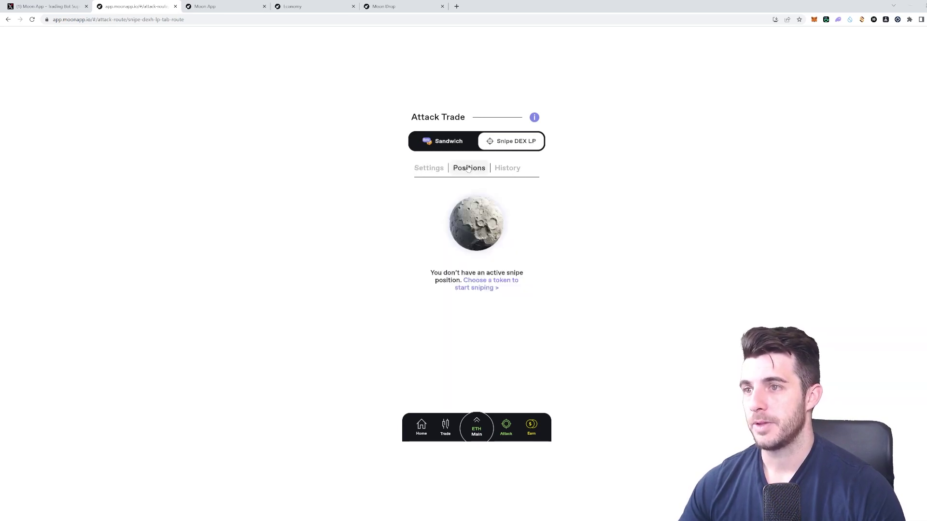
left_click(508, 174)
left_click(437, 169)
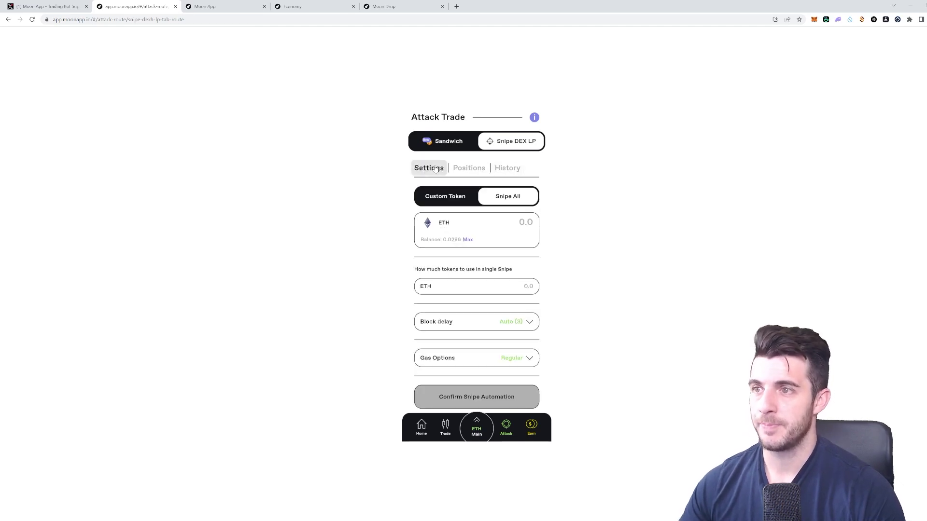
left_click(481, 196)
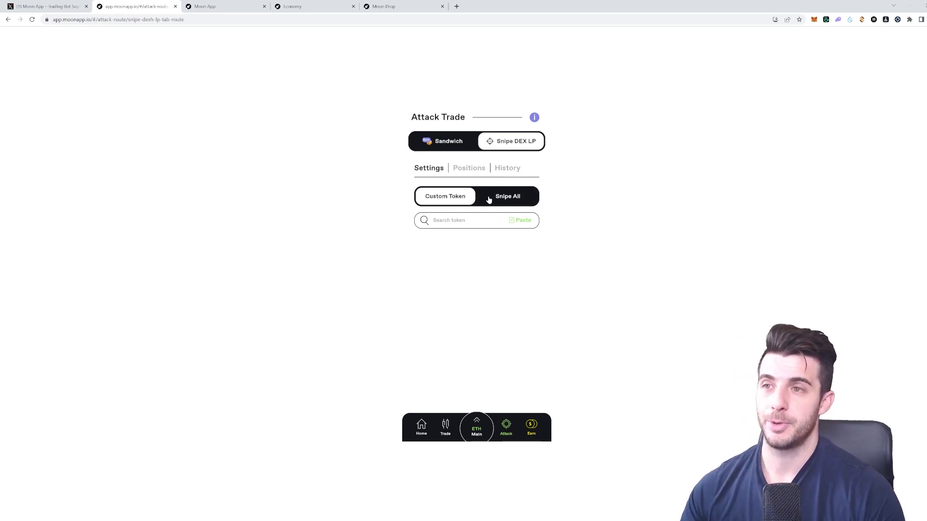
left_click(451, 143)
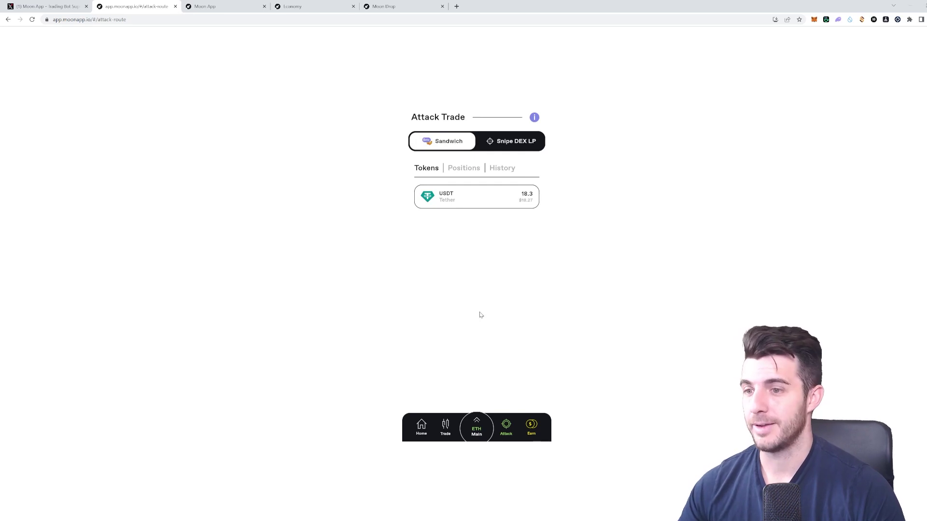
Close the Boosts panel on Earn and open the Referrals view, briefly checking MOON Drop.
left_click(531, 425)
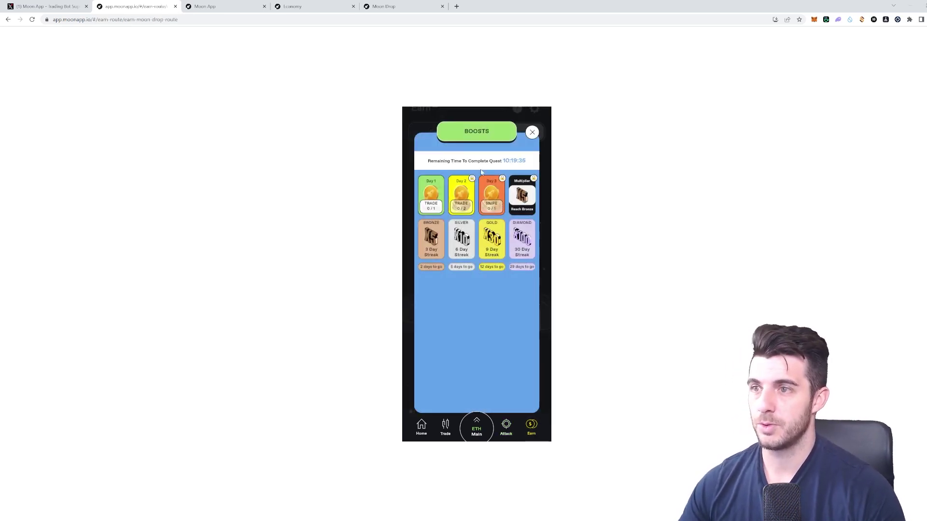
left_click(532, 132)
left_click(460, 161)
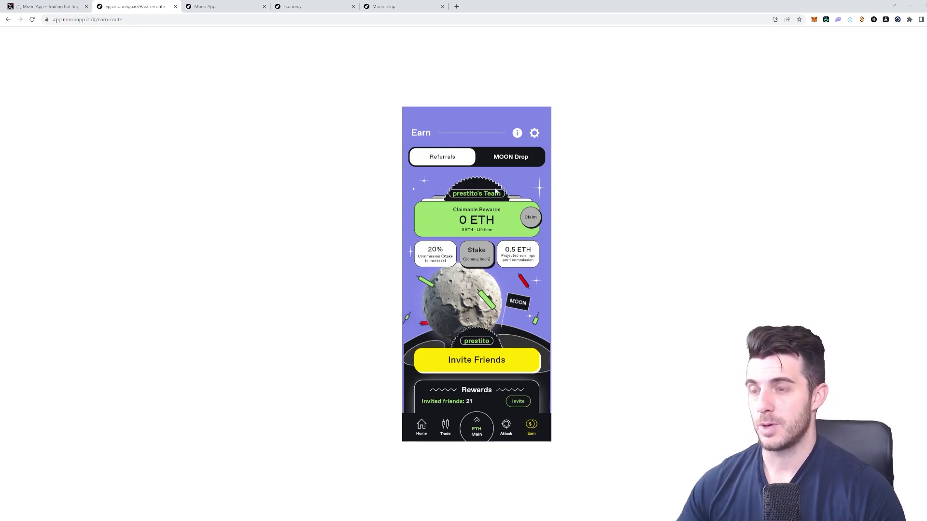
left_click(502, 160)
left_click(460, 158)
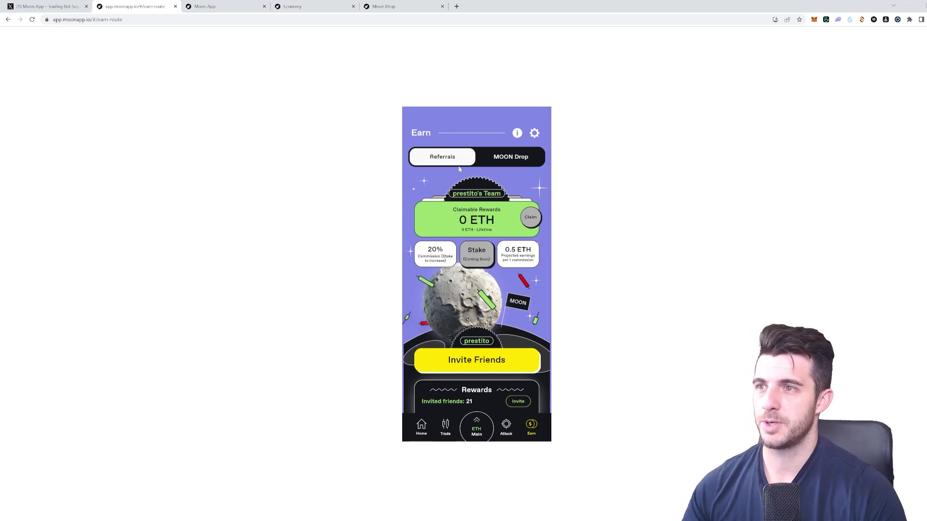
Scroll through the Rewards list of 21 invited friends.
scroll(458, 194, "down", 1)
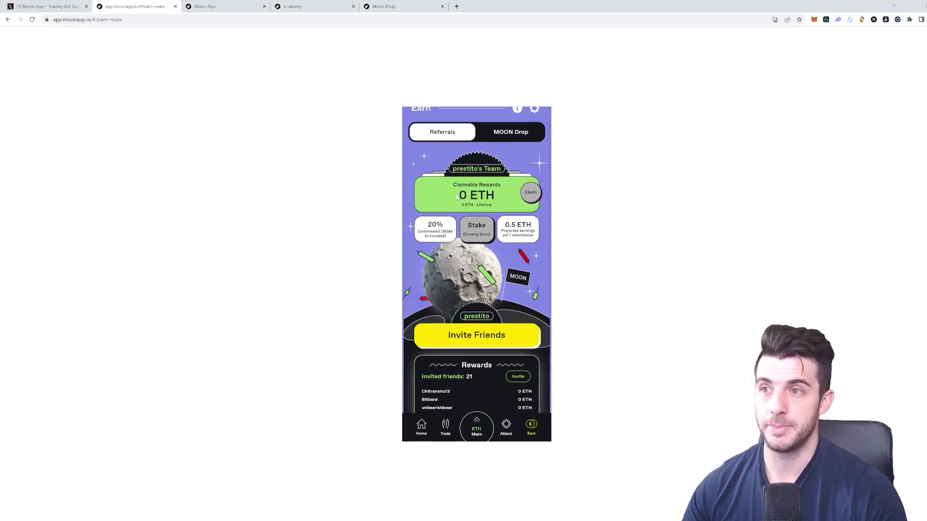
scroll(458, 197, "up", 1)
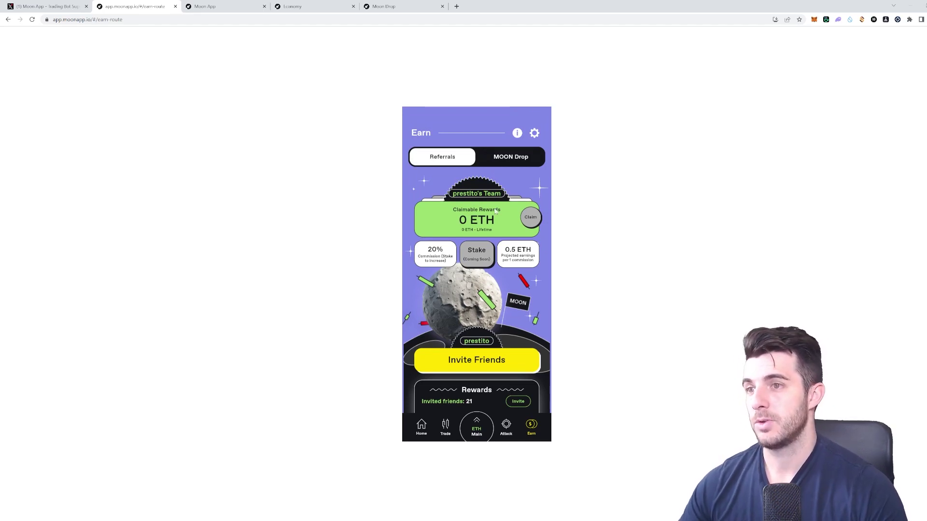
scroll(506, 232, "down", 1)
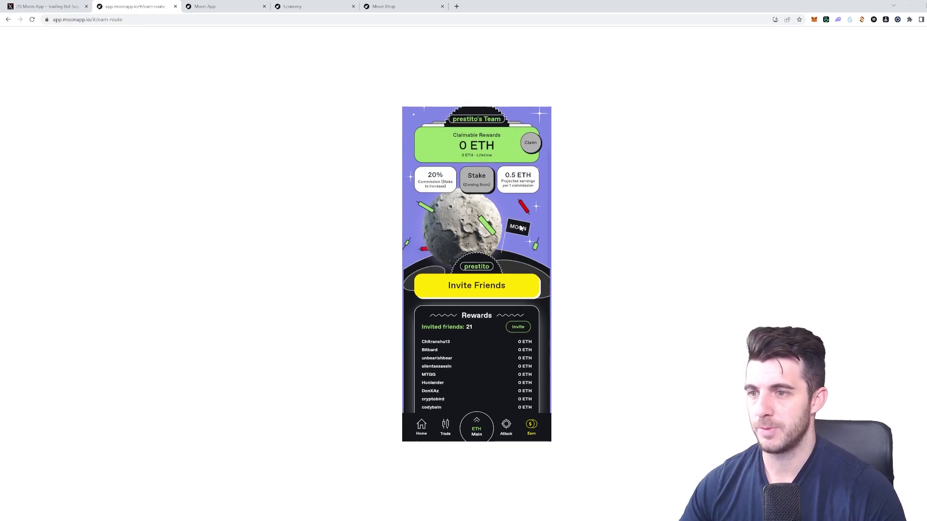
scroll(520, 230, "down", 1)
scroll(501, 227, "down", 2)
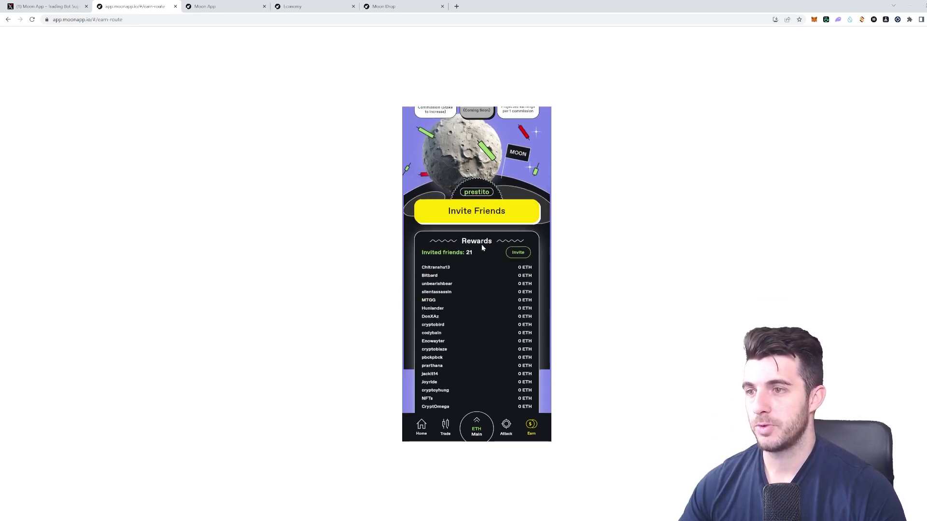
scroll(483, 249, "down", 1)
scroll(505, 261, "up", 2)
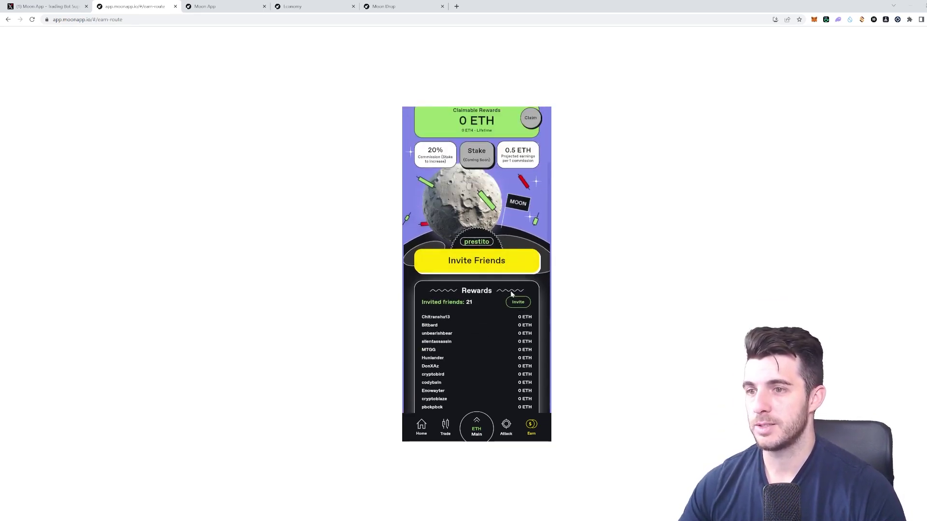
scroll(502, 304, "up", 2)
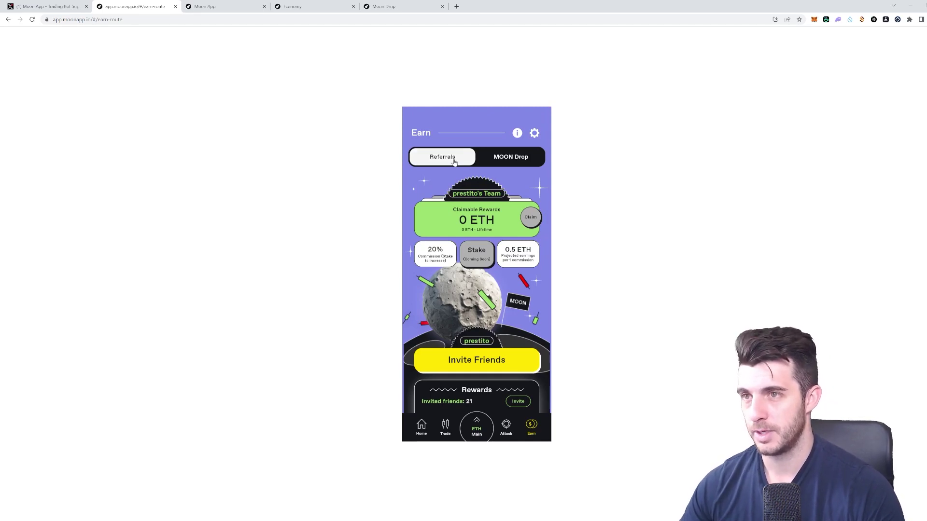
Open the MOON Drop points view and scroll through points and received points.
left_click(513, 161)
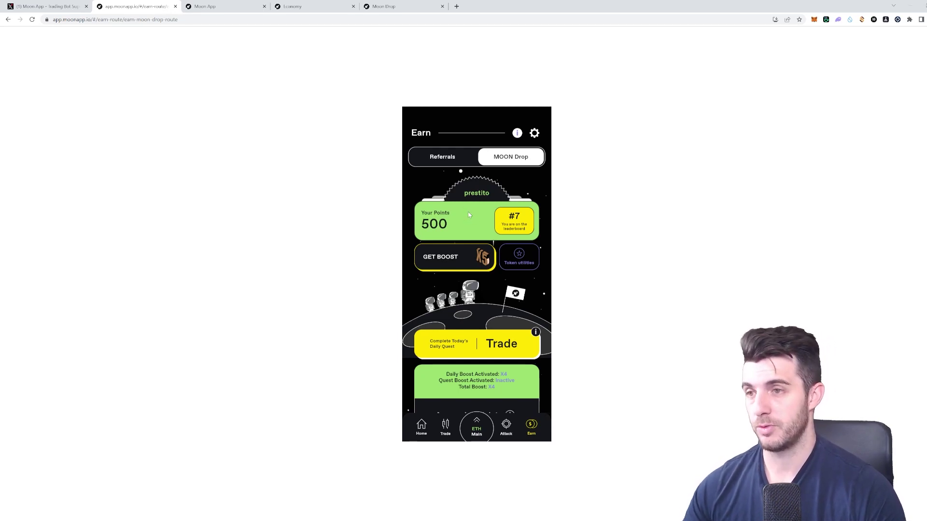
scroll(468, 212, "down", 1)
scroll(467, 220, "up", 1)
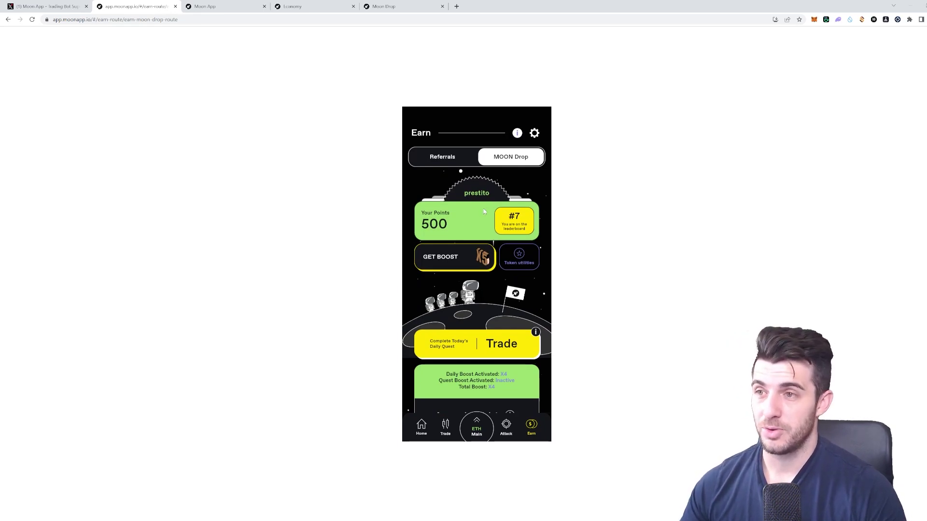
scroll(447, 221, "down", 1)
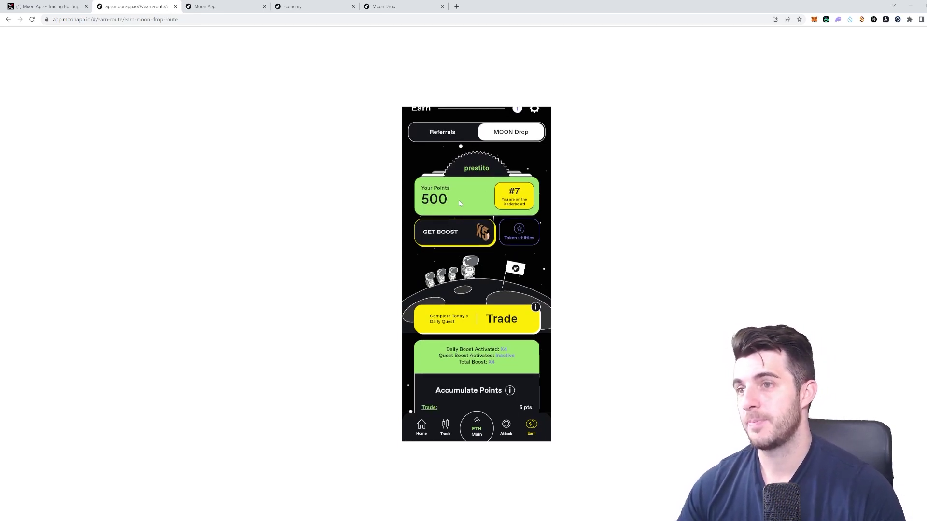
scroll(464, 217, "down", 3)
scroll(498, 258, "down", 1)
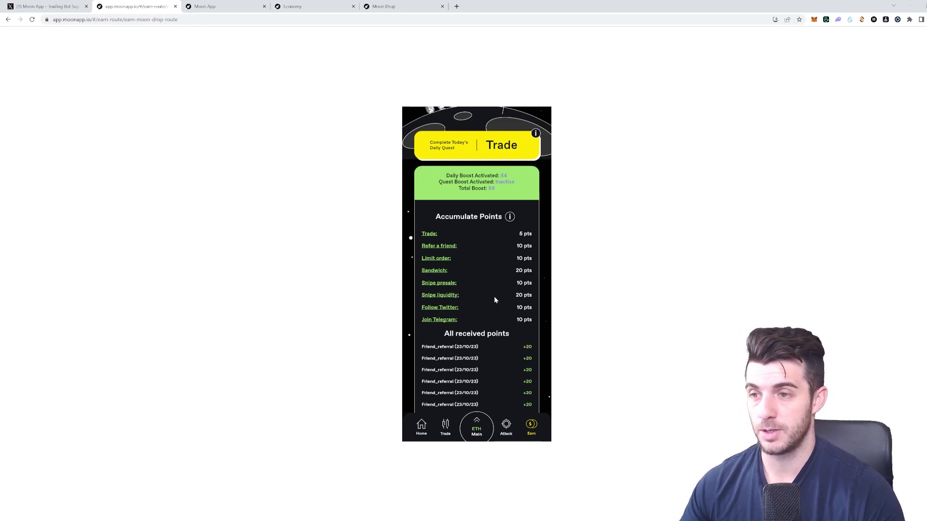
Scroll the leaderboard, then open the Daily Quest boosts panel and start the Day 1 trade quest.
scroll(499, 273, "down", 1)
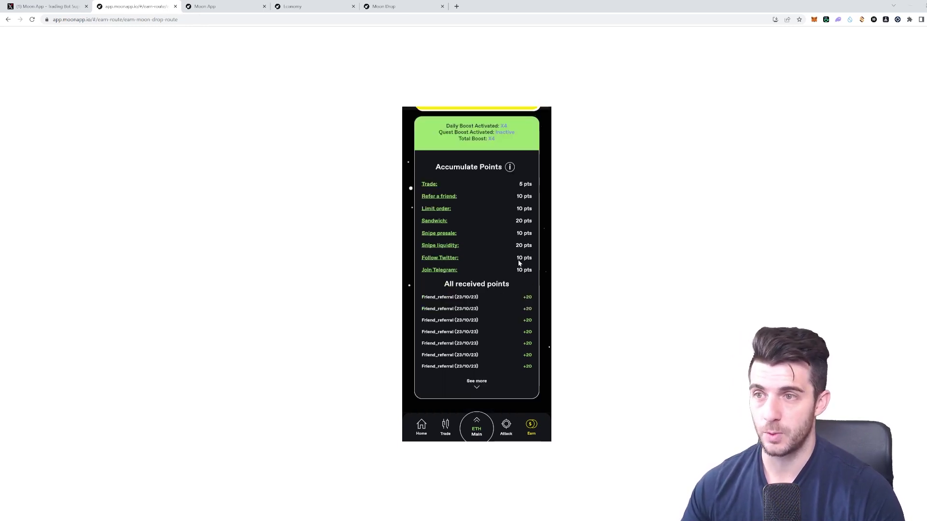
scroll(488, 260, "down", 1)
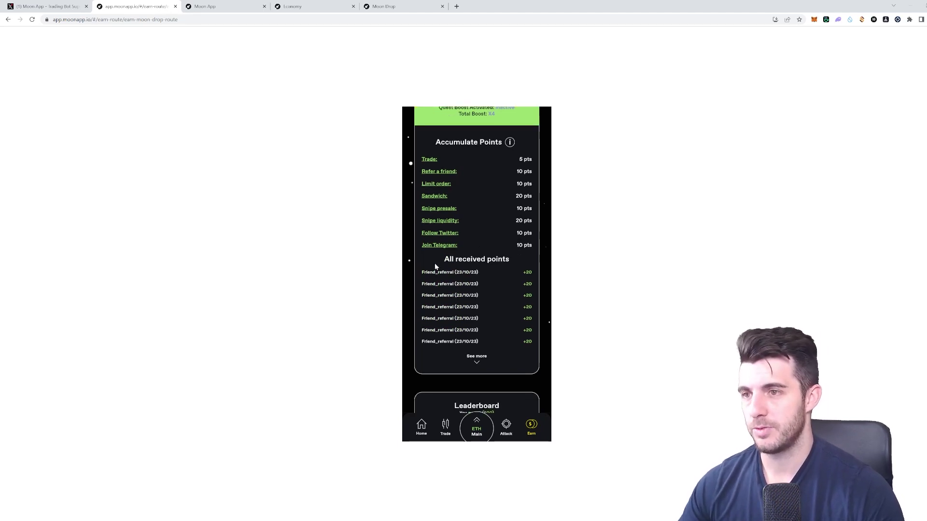
scroll(486, 279, "down", 5)
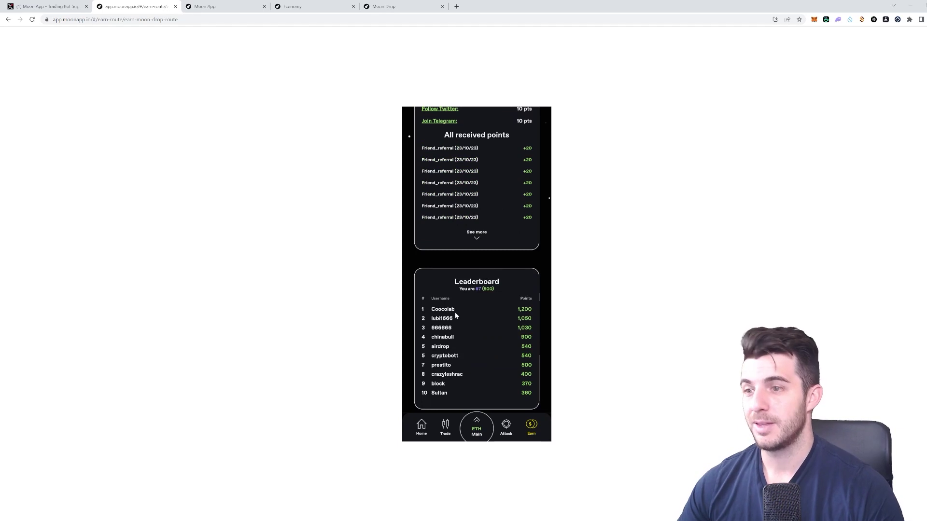
scroll(464, 321, "down", 1)
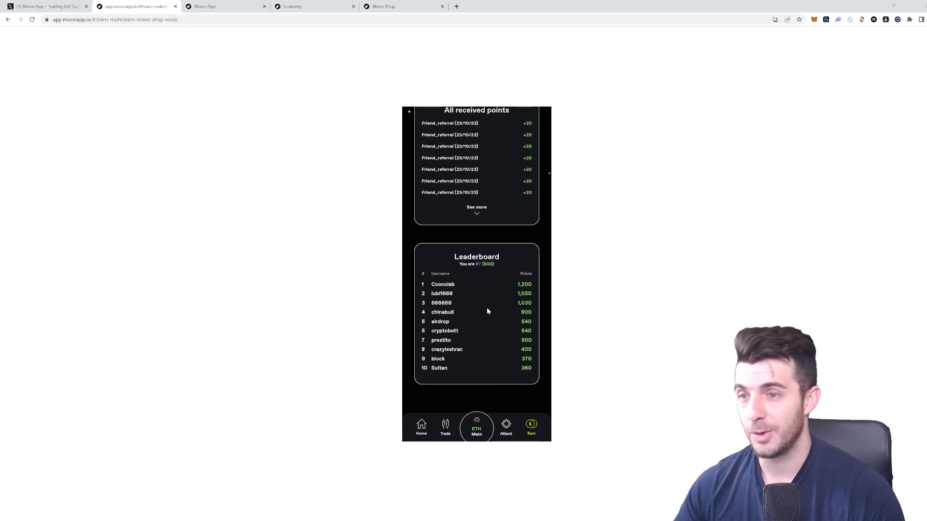
scroll(487, 279, "up", 3)
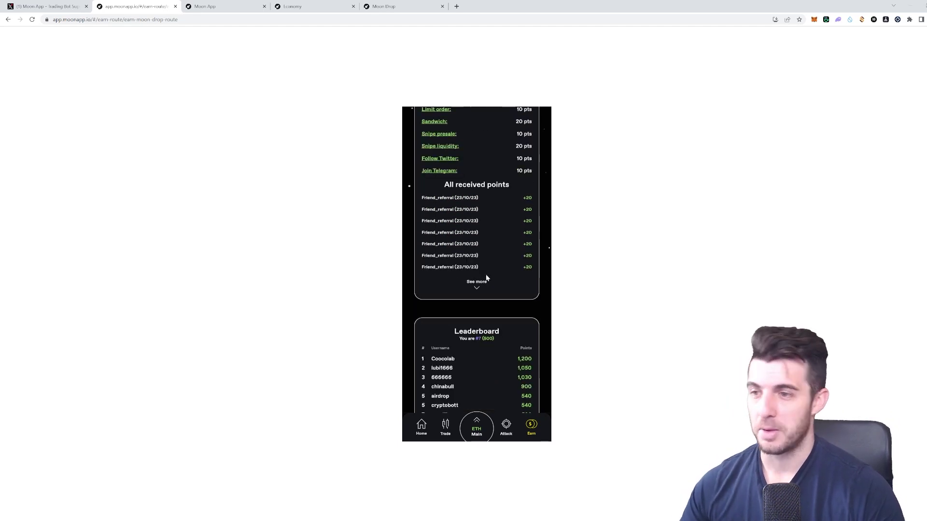
scroll(487, 278, "up", 12)
scroll(492, 273, "up", 2)
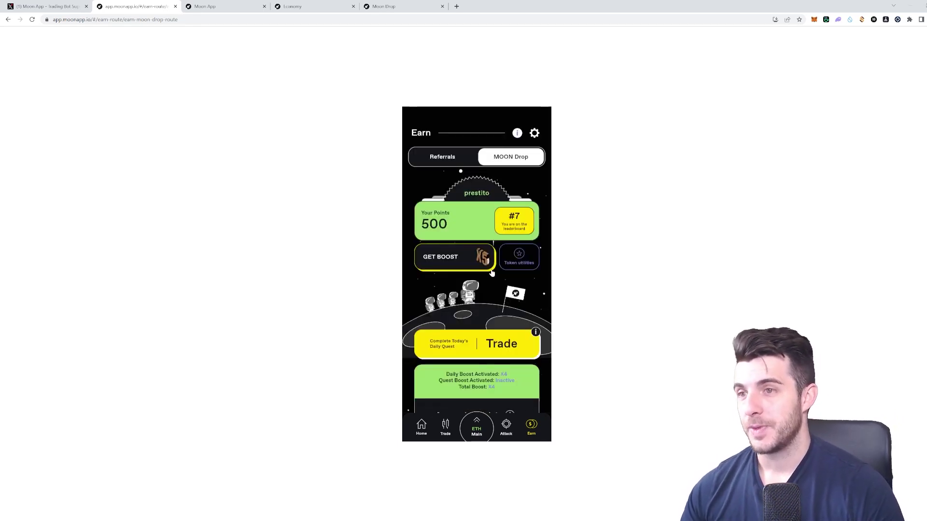
scroll(492, 273, "down", 2)
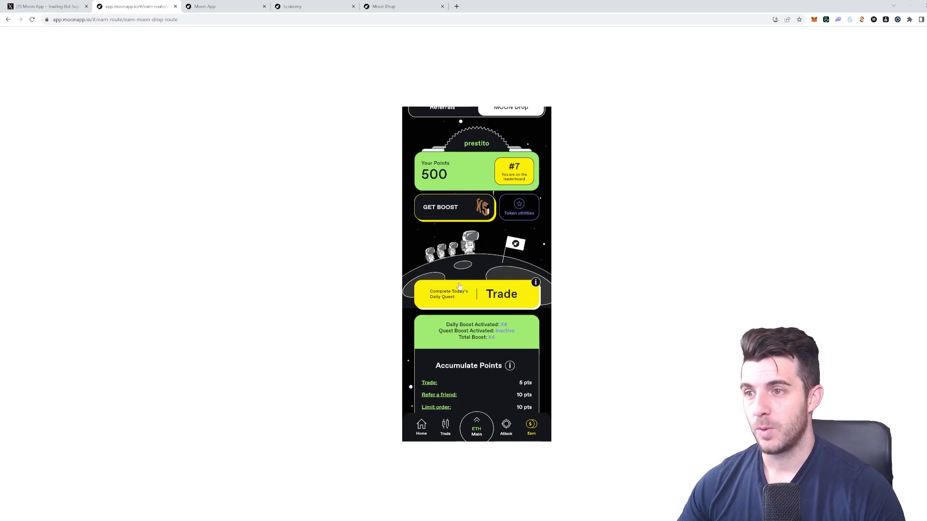
left_click(464, 303)
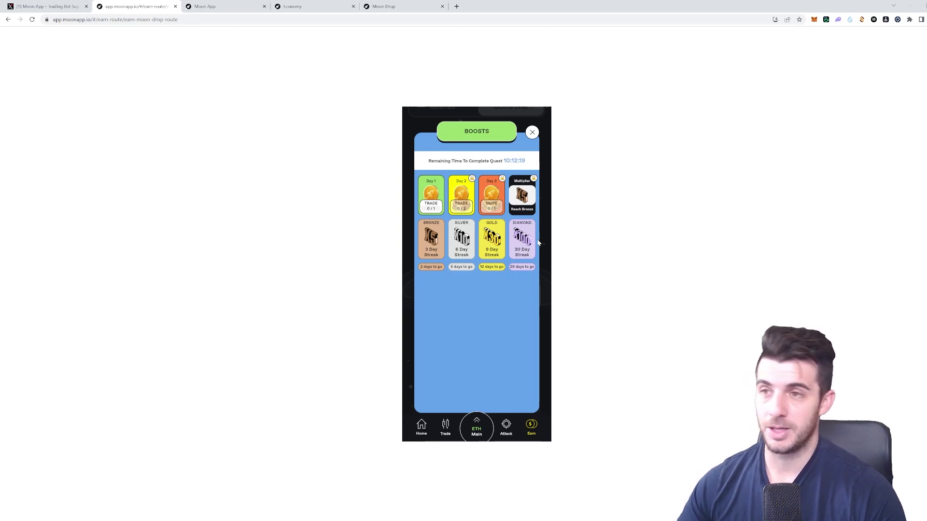
left_click(428, 207)
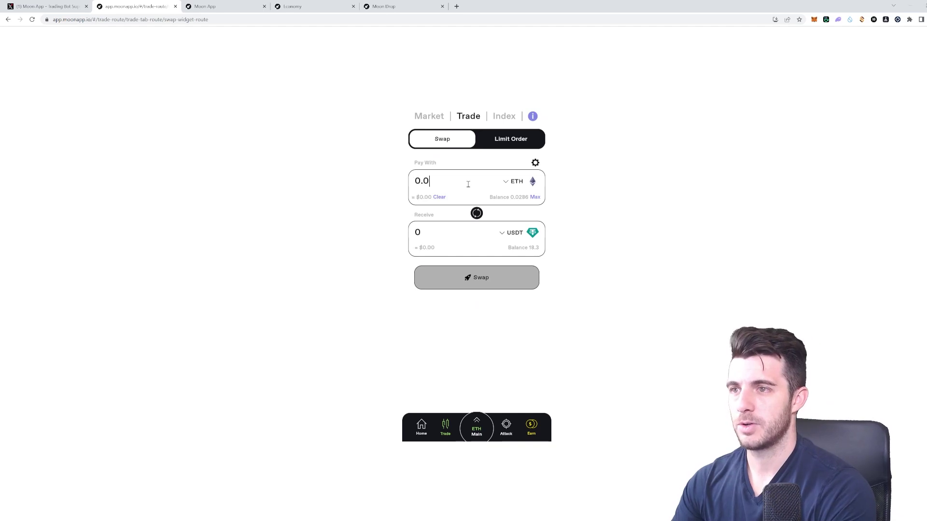
Swap 0.015 ETH for 27.5 USDT, dismiss the confirmation, and return to the Boosts quests.
type("0.015")
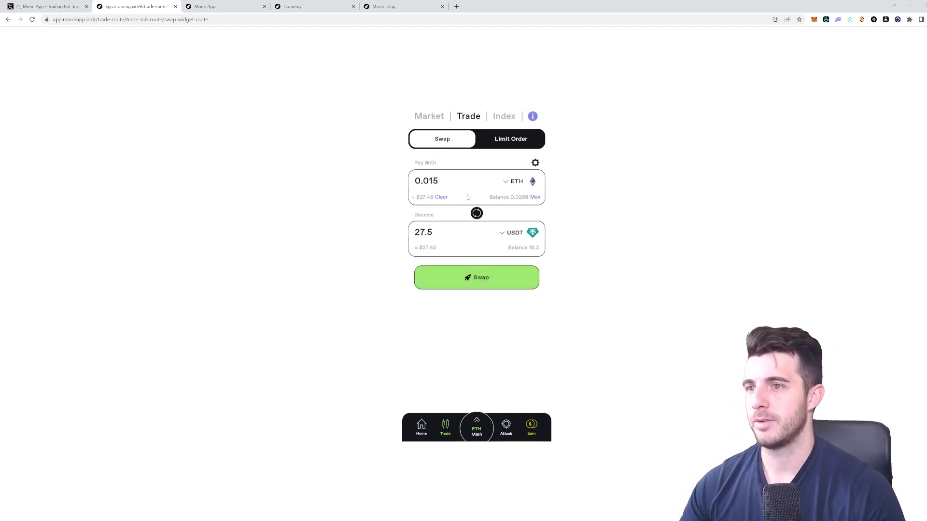
left_click(506, 271)
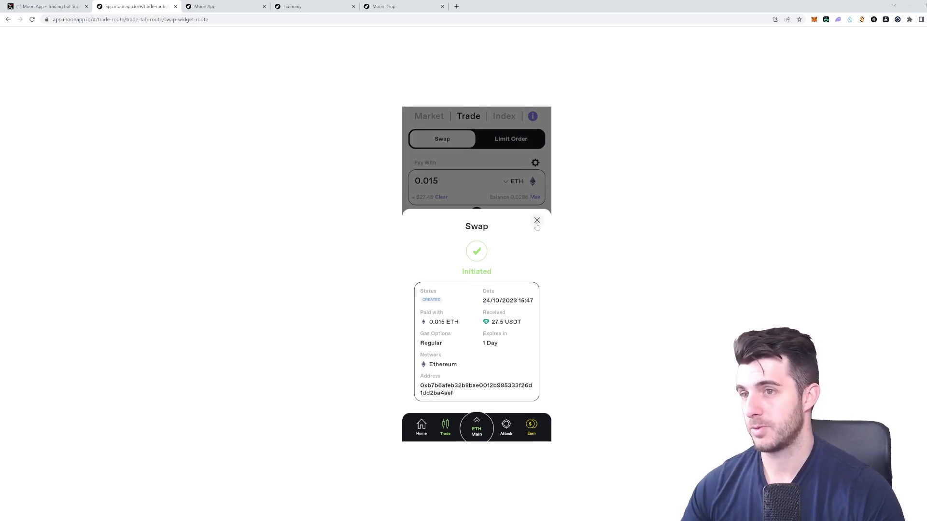
left_click(537, 220)
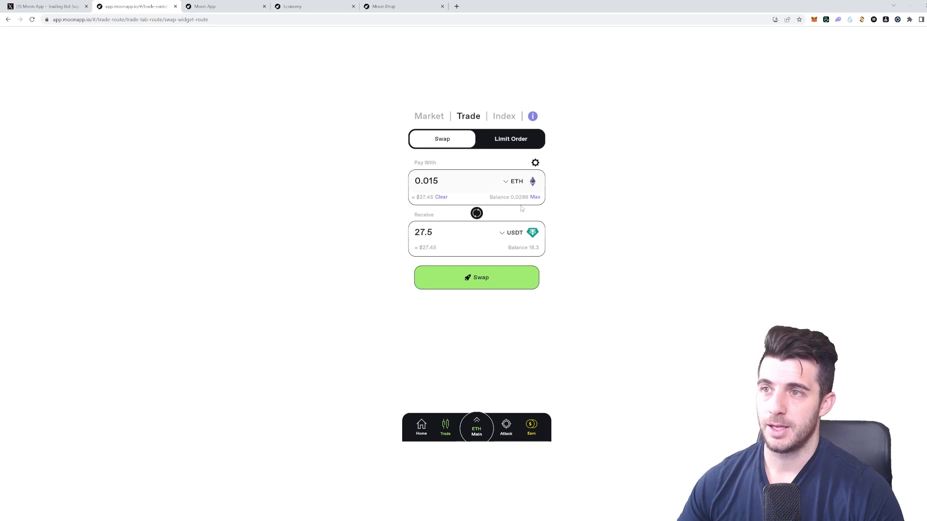
left_click(531, 424)
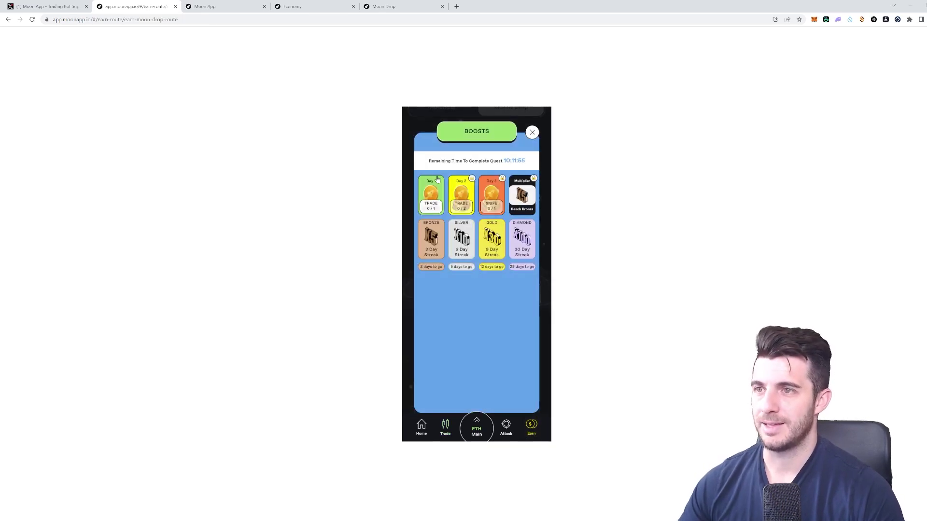
Close the Boosts quests panel to reveal the Earn > MOON Drop screen.
left_click(533, 133)
scroll(522, 193, "up", 1)
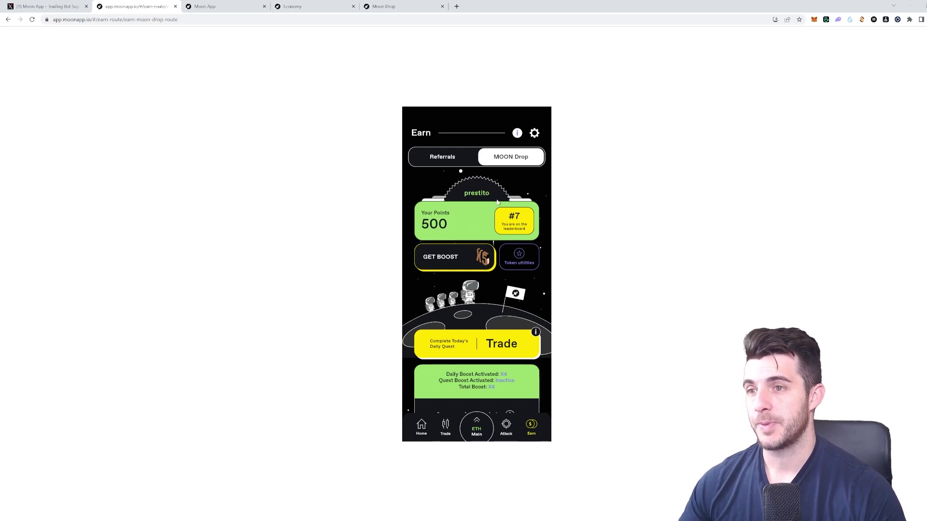
scroll(472, 233, "down", 1)
left_click(446, 236)
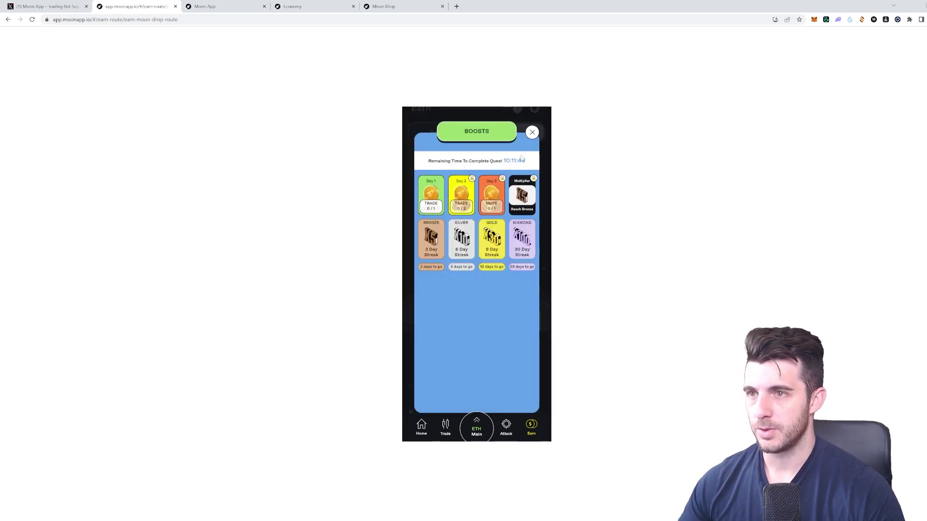
left_click(532, 131)
Review the MOON Drop points, received points and leaderboard, then switch to the Foundation tab.
scroll(506, 236, "down", 2)
scroll(507, 239, "down", 1)
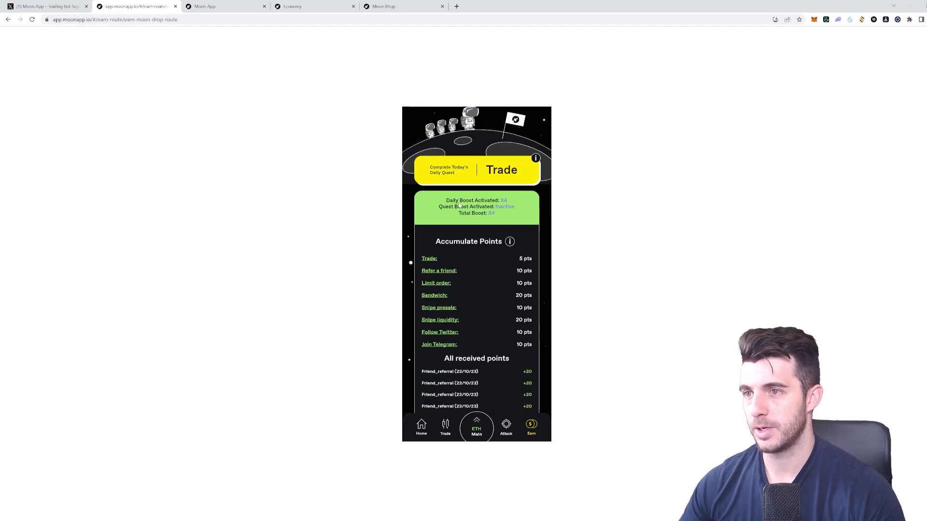
scroll(494, 210, "up", 1)
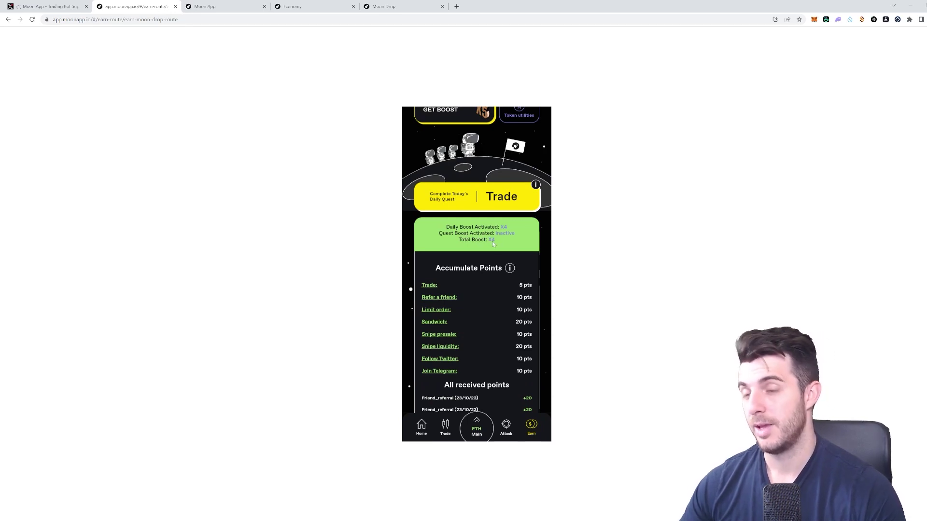
scroll(480, 253, "down", 3)
scroll(486, 251, "down", 2)
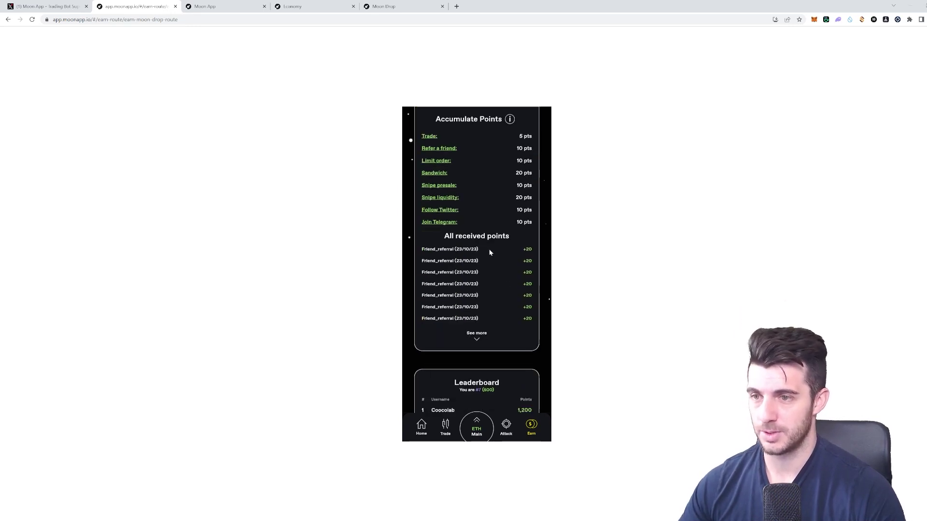
scroll(504, 256, "up", 6)
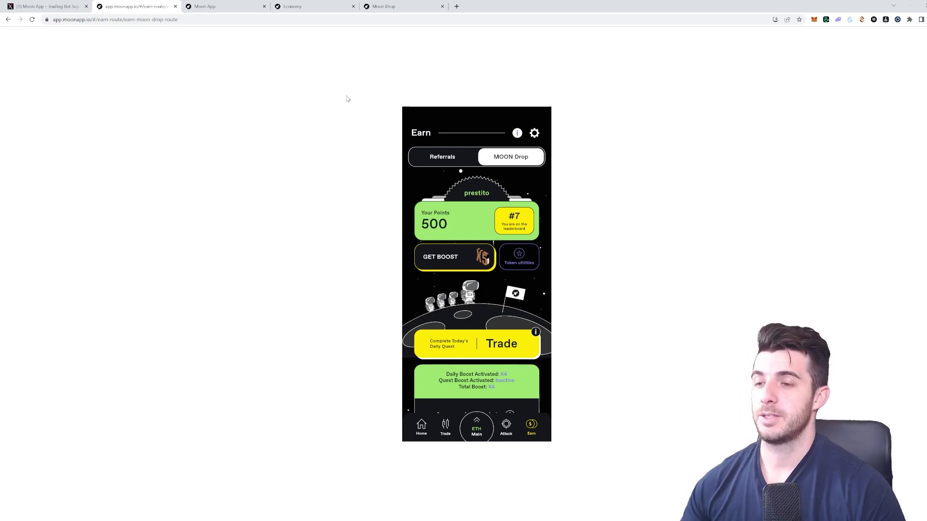
key("ctrl+Tab")
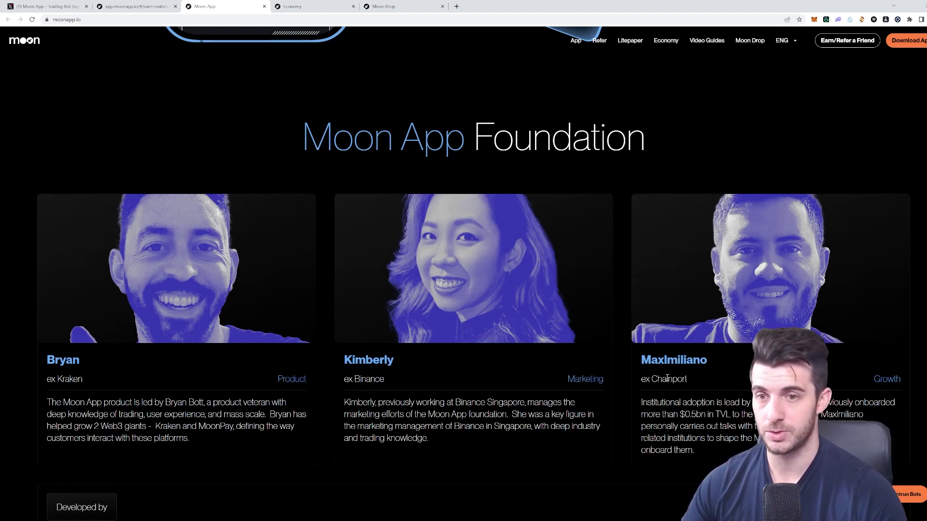
Glance over the Foundation team section, then close that tab to land on the Economy page.
scroll(664, 379, "down", 2)
scroll(465, 315, "up", 1)
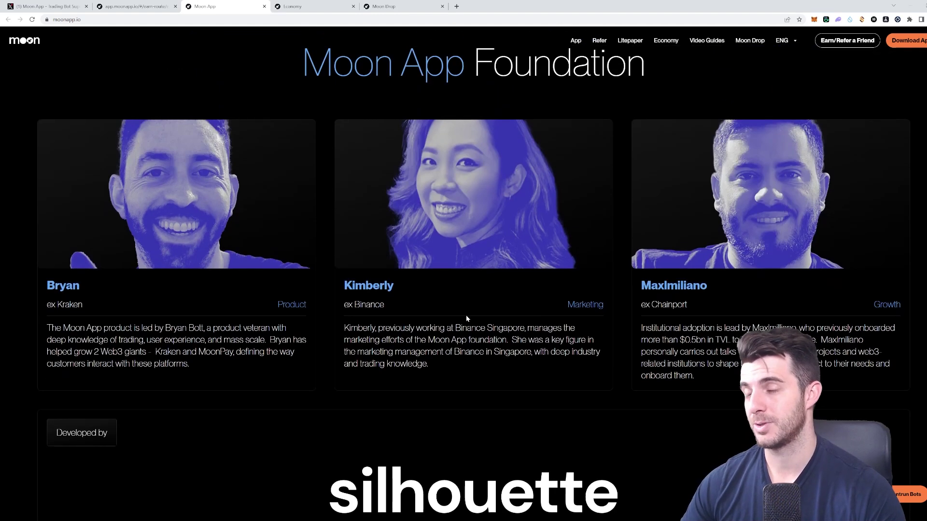
scroll(465, 315, "up", 2)
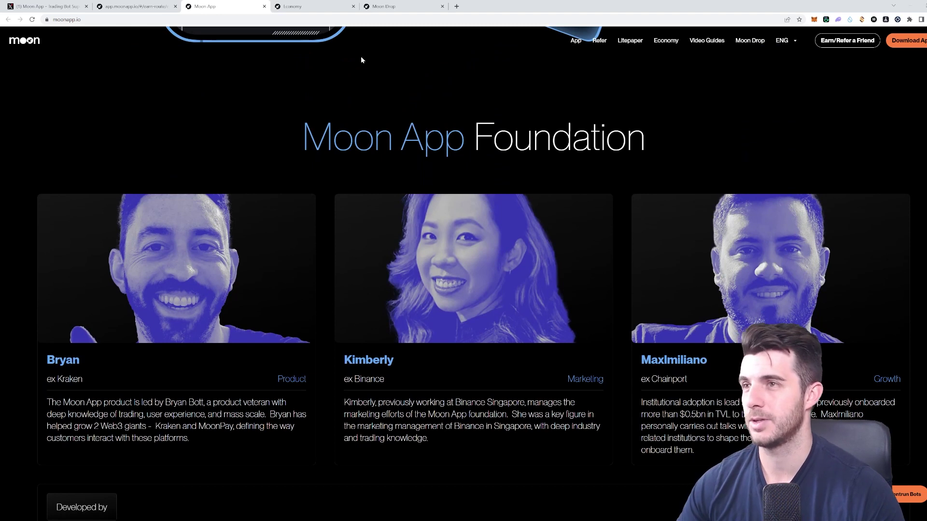
left_click(264, 6)
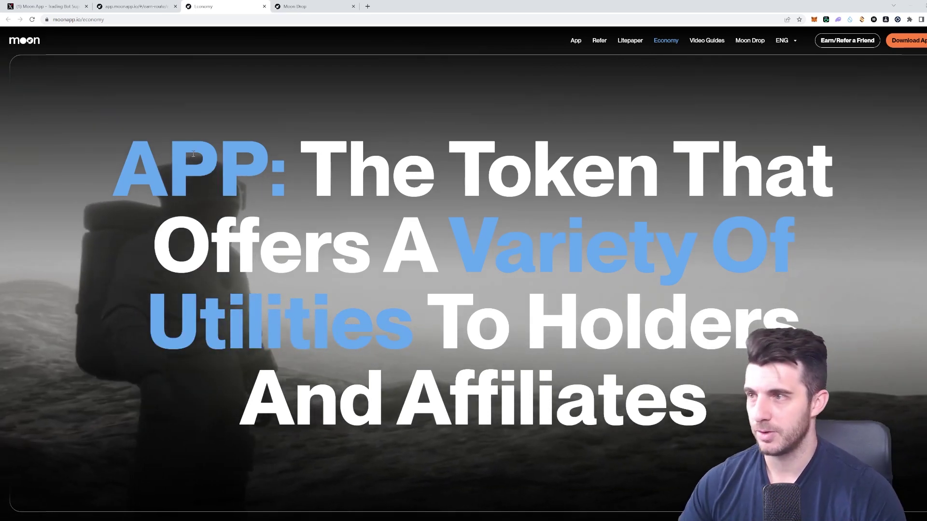
scroll(354, 181, "down", 6)
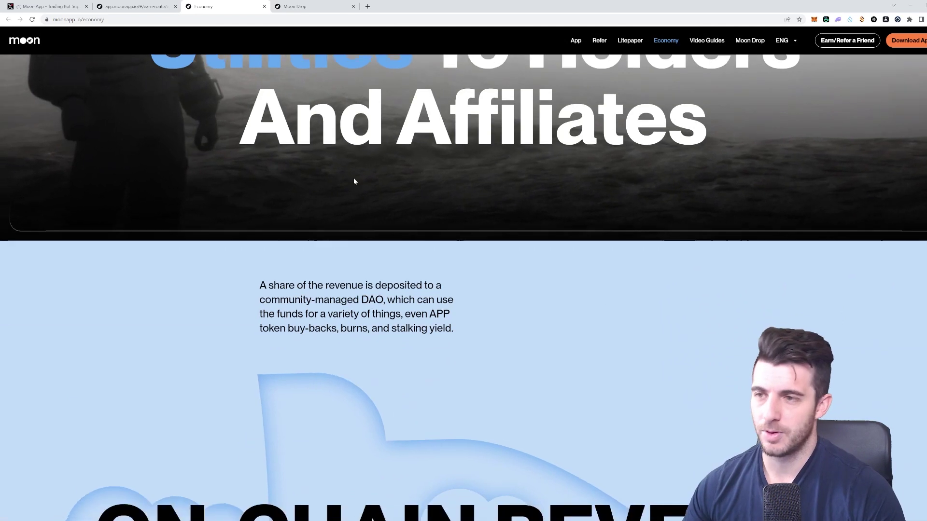
scroll(356, 182, "down", 4)
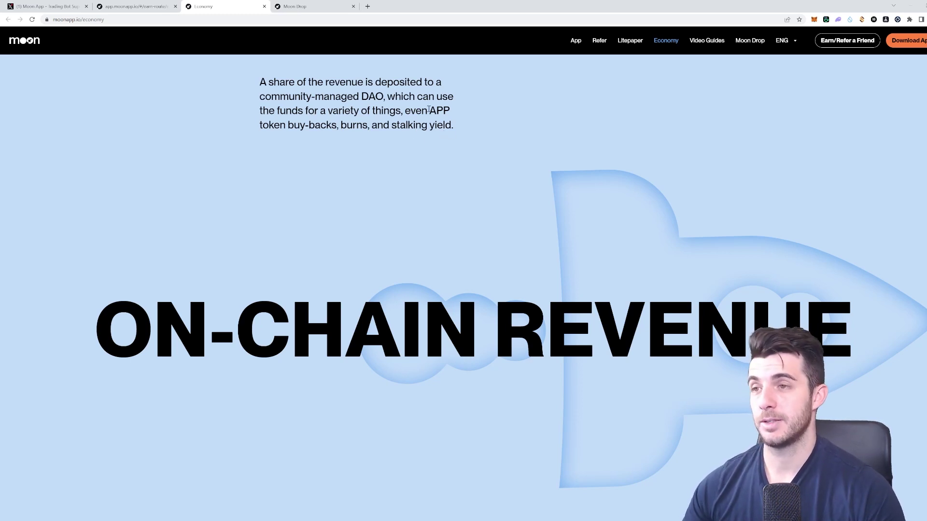
scroll(429, 109, "down", 5)
scroll(426, 151, "up", 1)
scroll(347, 173, "down", 5)
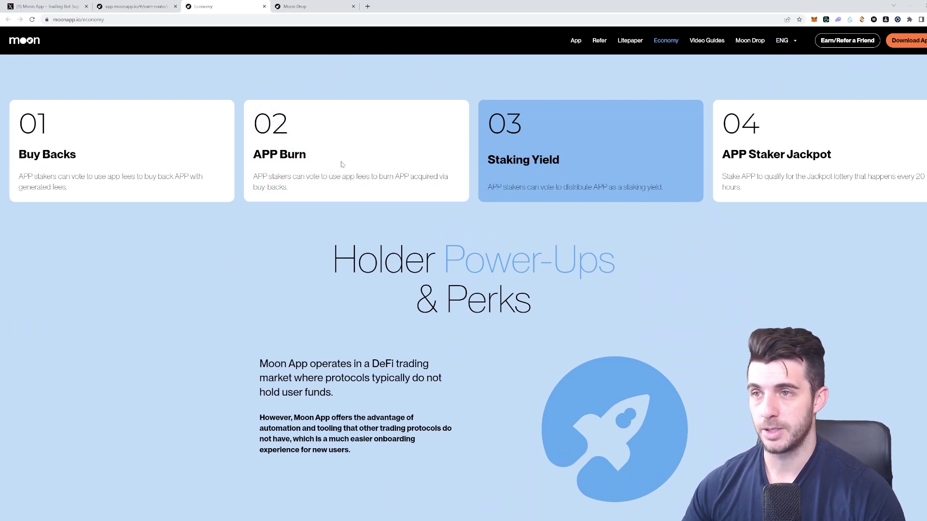
scroll(561, 167, "down", 1)
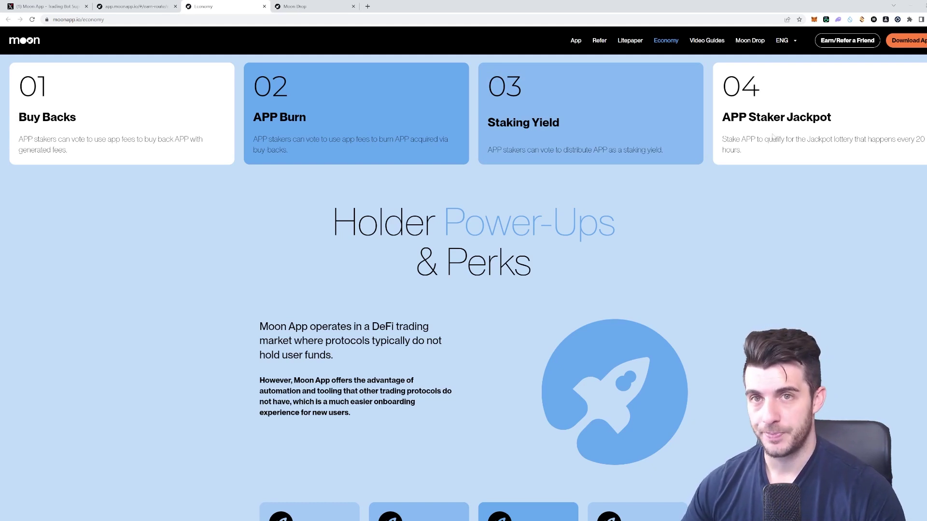
Scroll through the Economy page's Holder Power-Ups, perk cards and APP Distribution sections.
scroll(651, 191, "down", 2)
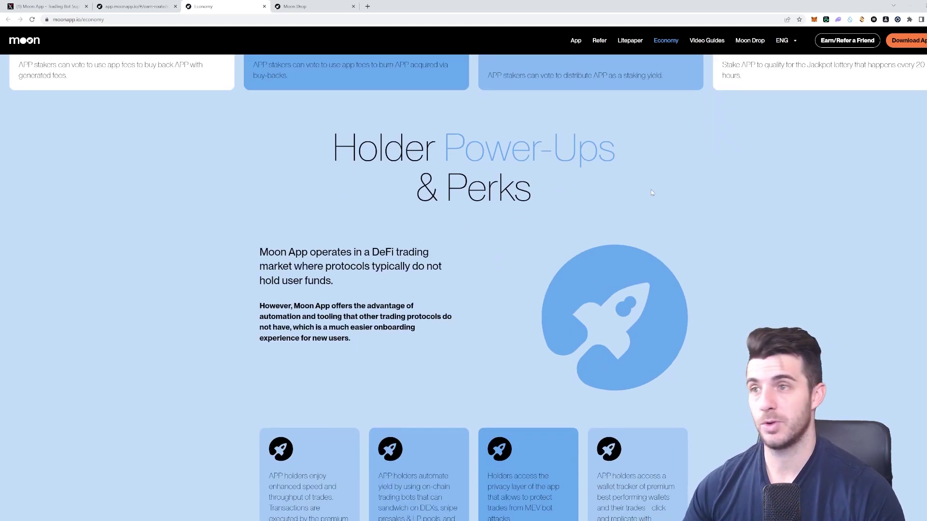
scroll(636, 196, "down", 2)
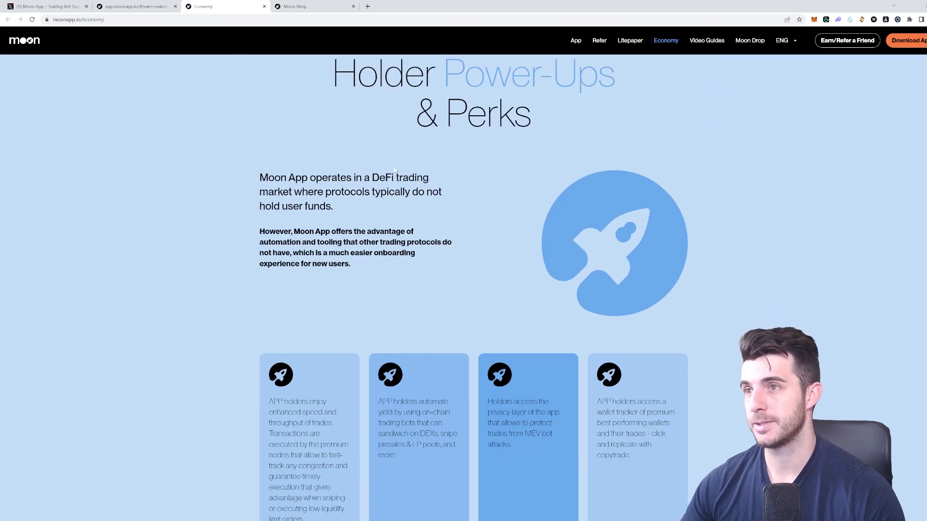
scroll(414, 200, "up", 1)
scroll(436, 192, "down", 1)
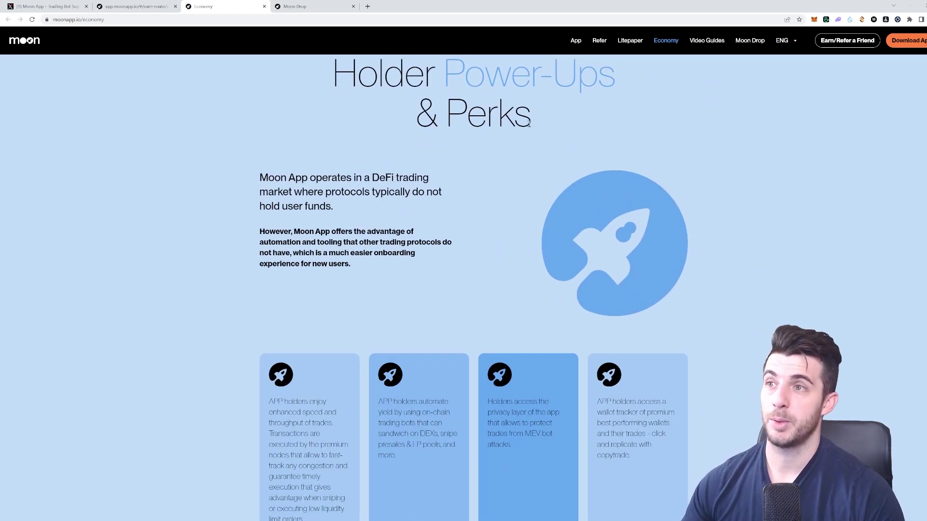
scroll(483, 154, "down", 2)
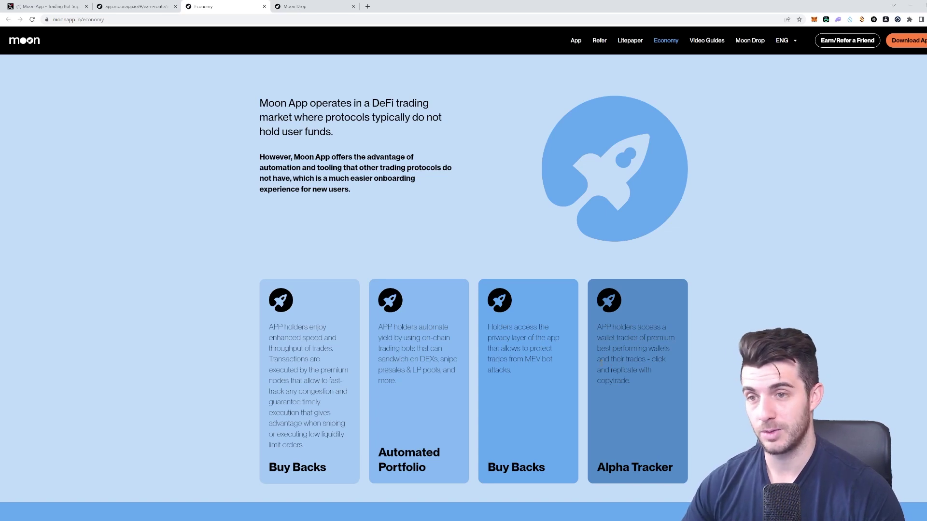
scroll(618, 350, "down", 1)
scroll(637, 339, "up", 1)
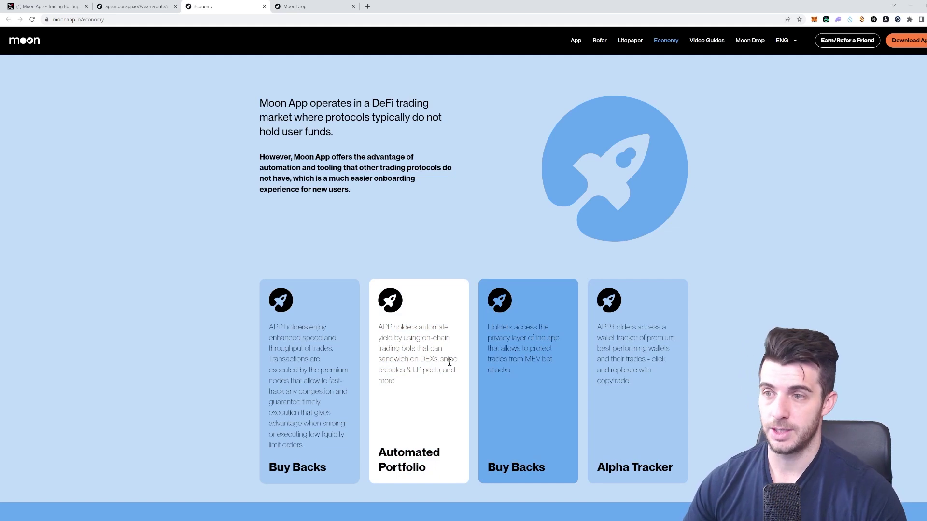
scroll(435, 367, "down", 5)
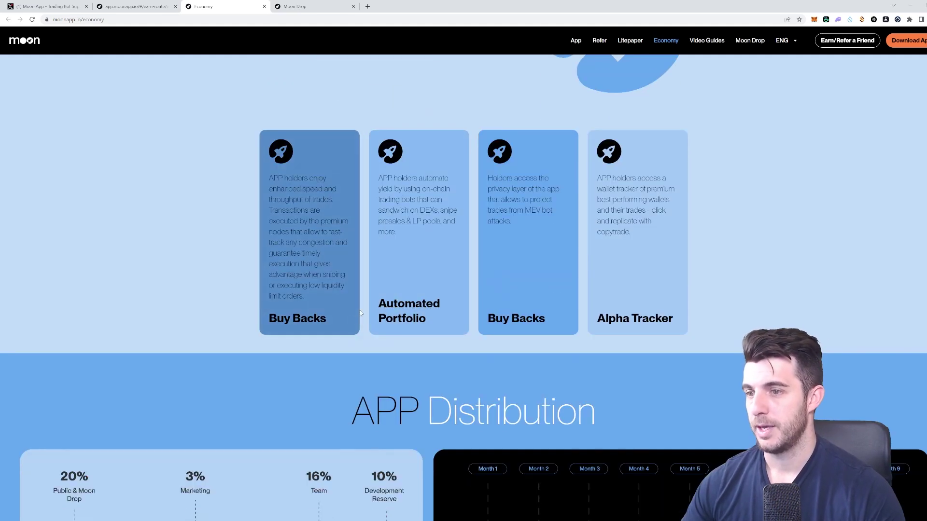
scroll(385, 278, "down", 6)
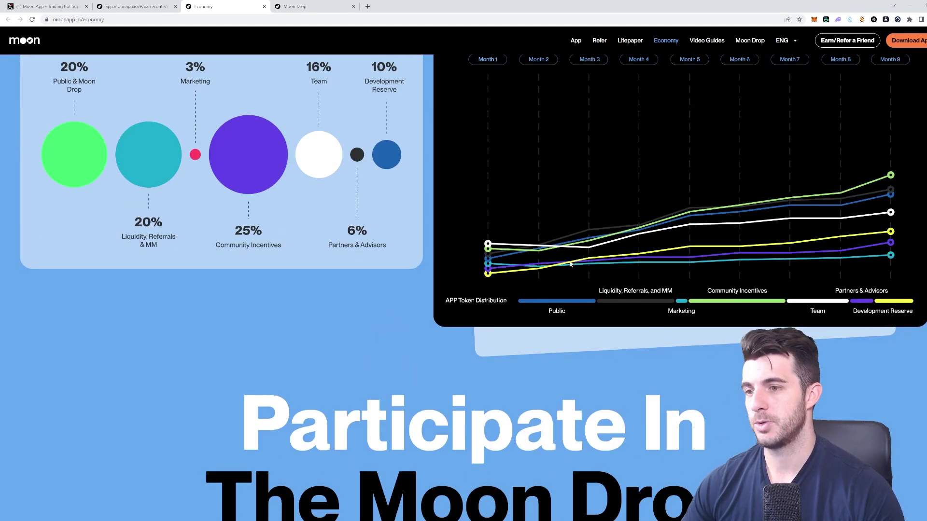
scroll(438, 267, "up", 2)
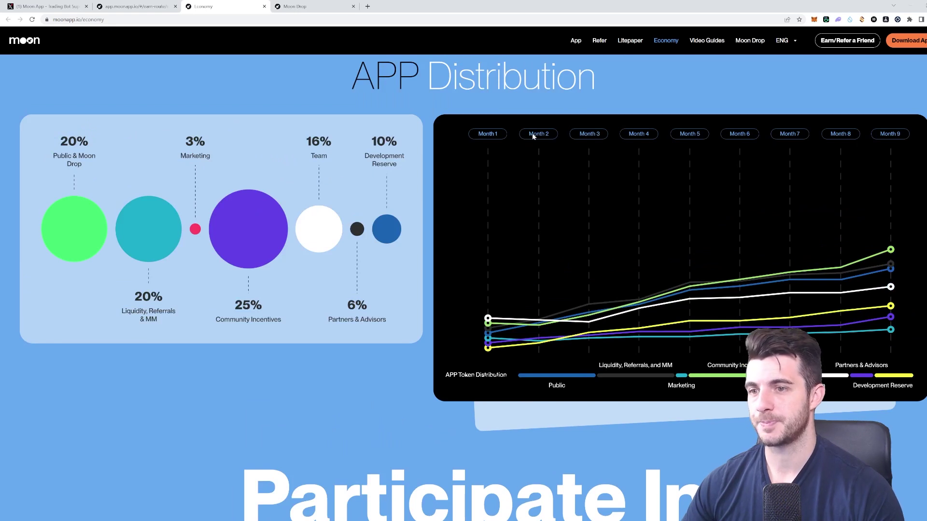
scroll(486, 166, "down", 7)
scroll(486, 166, "up", 12)
scroll(489, 171, "up", 3)
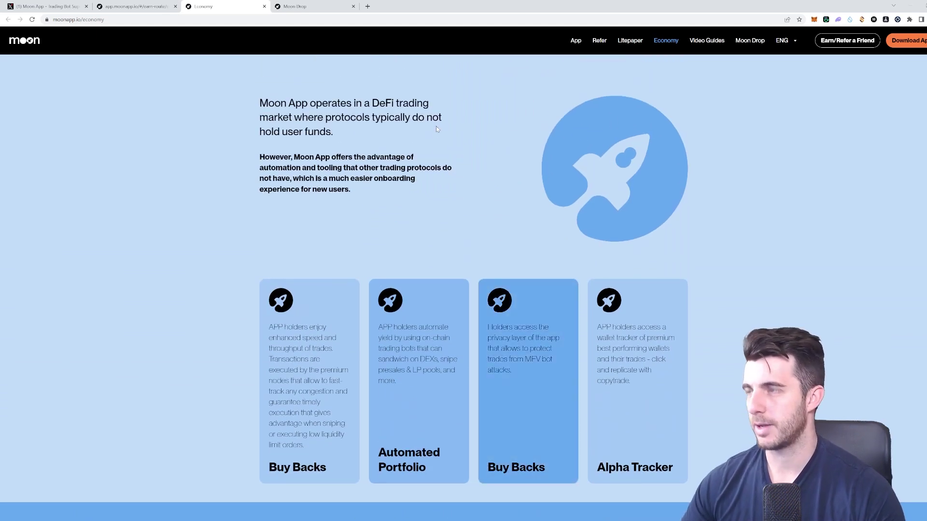
scroll(436, 129, "up", 2)
key("ctrl+Tab")
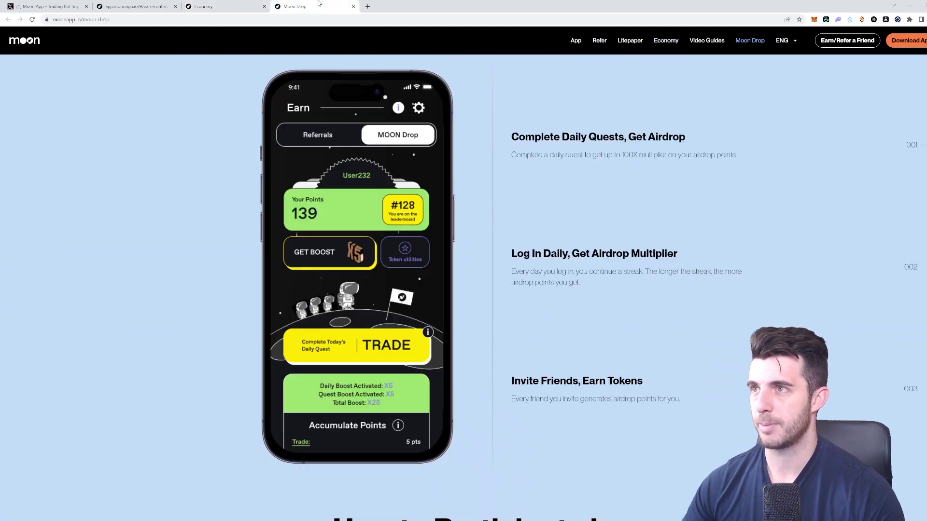
scroll(547, 154, "up", 2)
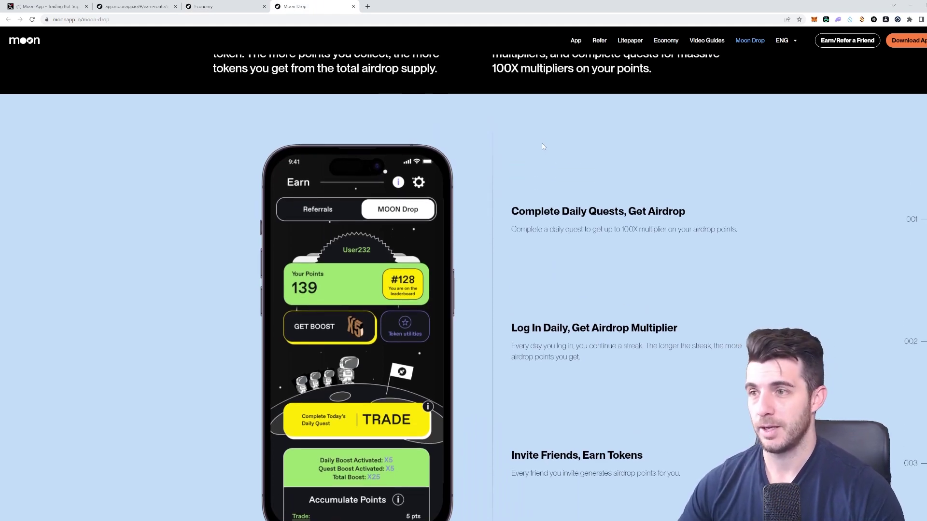
scroll(542, 145, "down", 1)
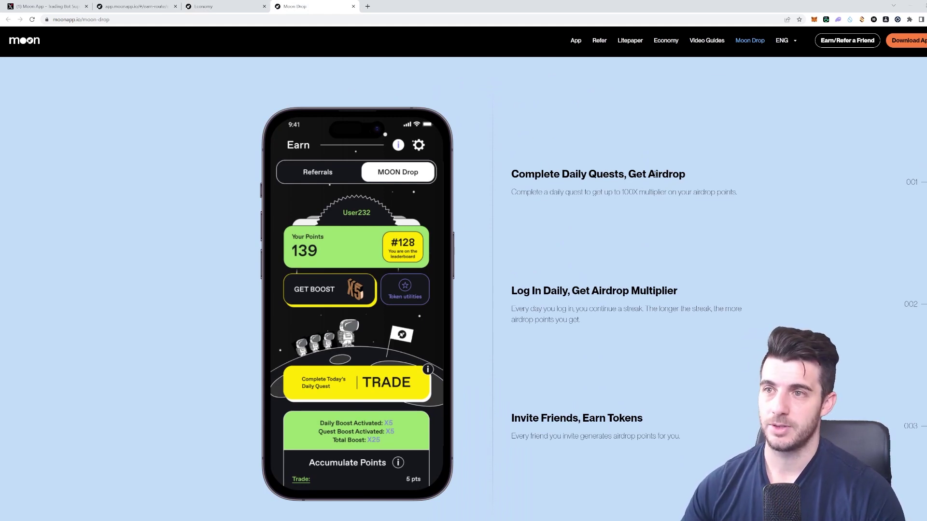
left_click_drag(532, 193, 705, 192)
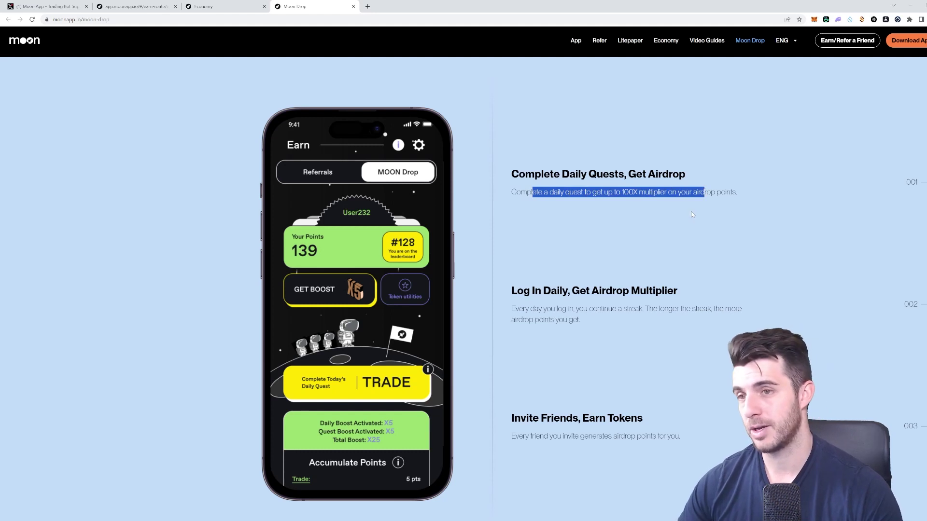
left_click(575, 307)
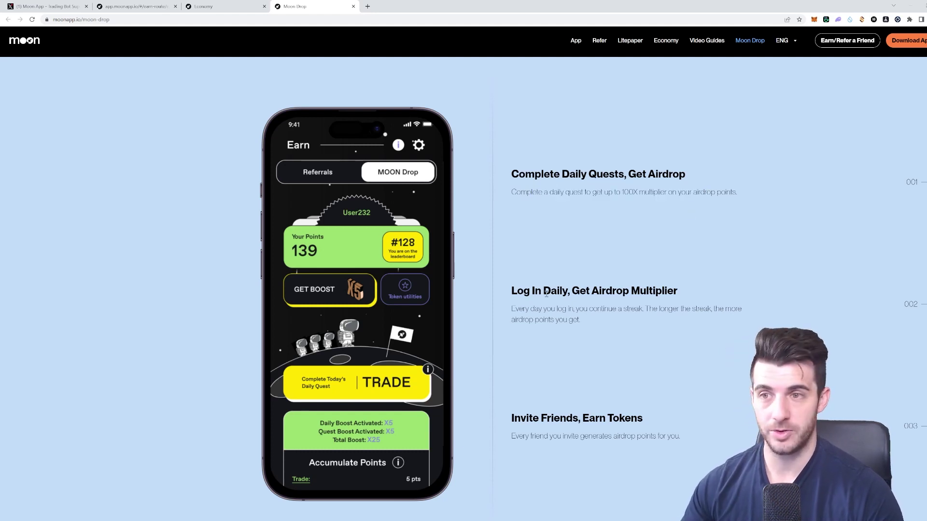
scroll(613, 339, "down", 1)
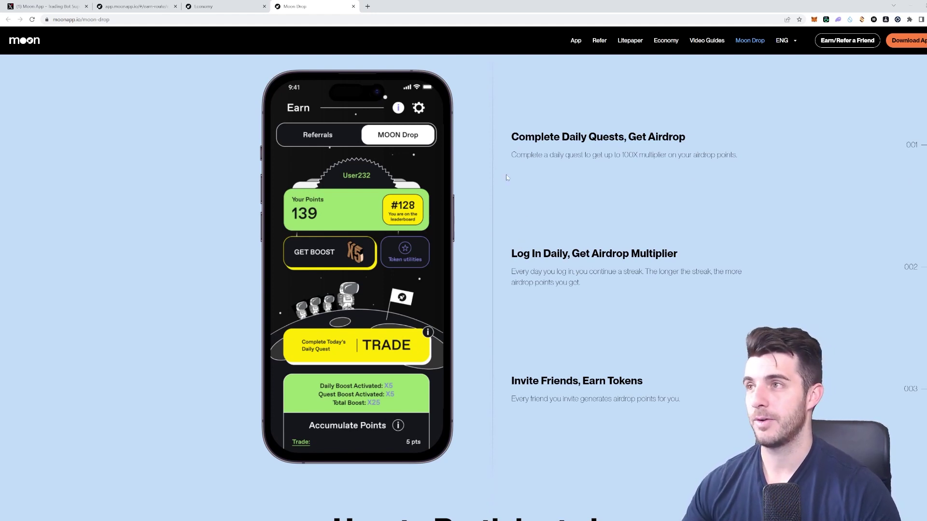
Show the Moon App – Trading Bot SuperApp profile on X from the first browser tab.
left_click(55, 5)
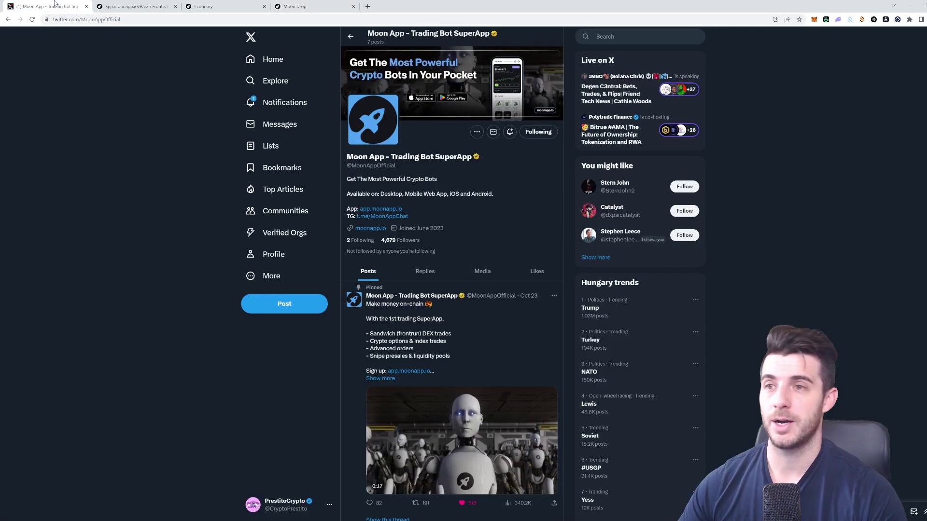